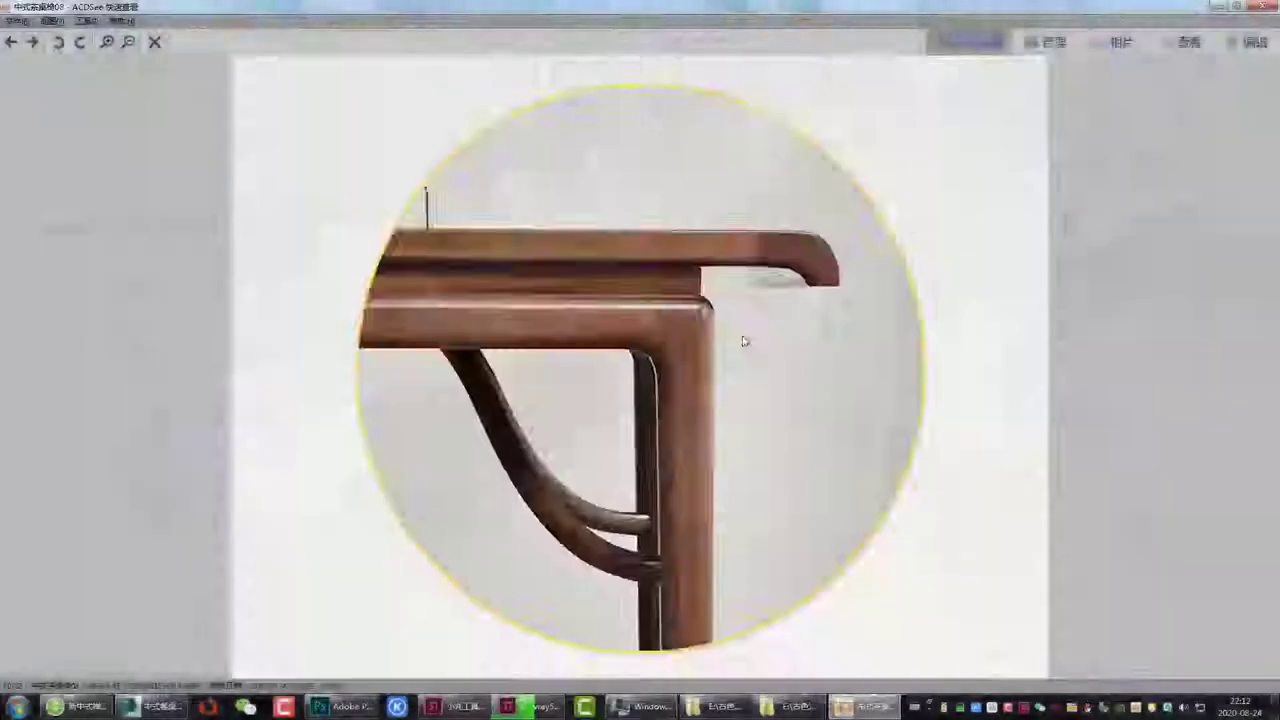
# Bring up the close-up reference photo of the table's top corner and upper leg joint in ACDSee.
pyautogui.scroll(5, 449, 341)
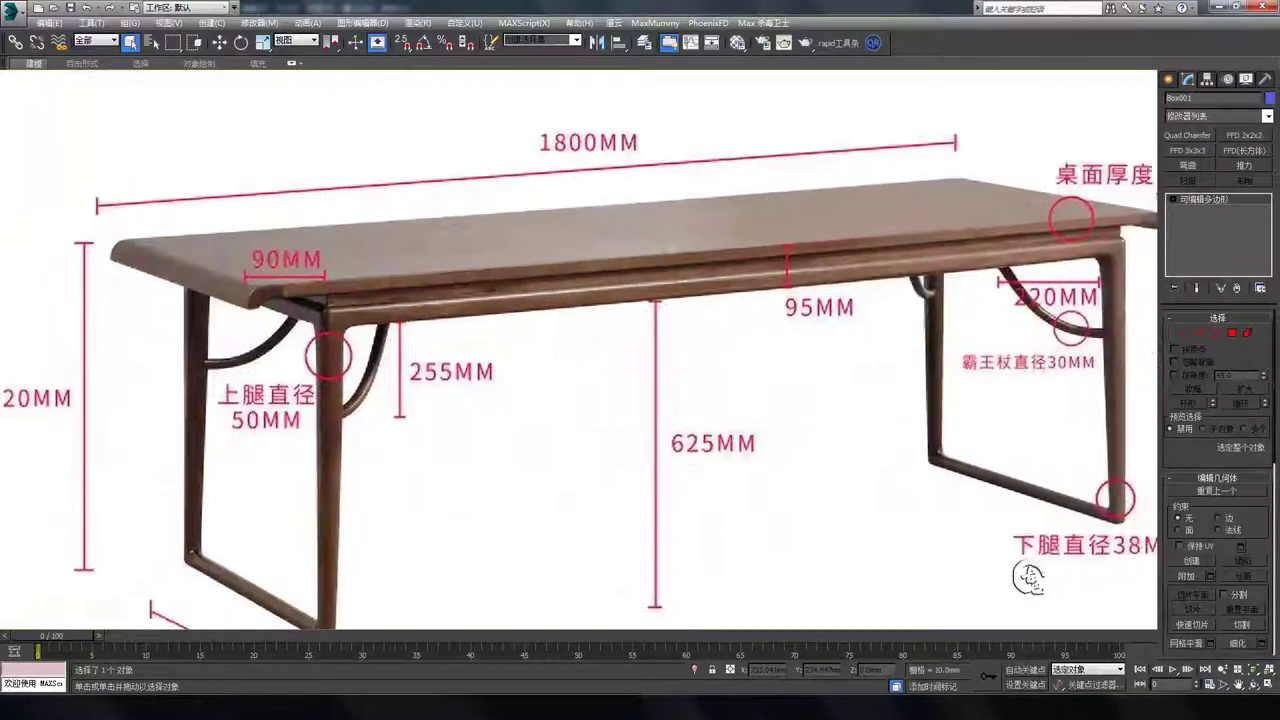
# Hide the grid and maximize the Front viewport, centred on the tabletop board's end.
pyautogui.moveTo(449, 341); pyautogui.dragTo(354, 617, button='middle')
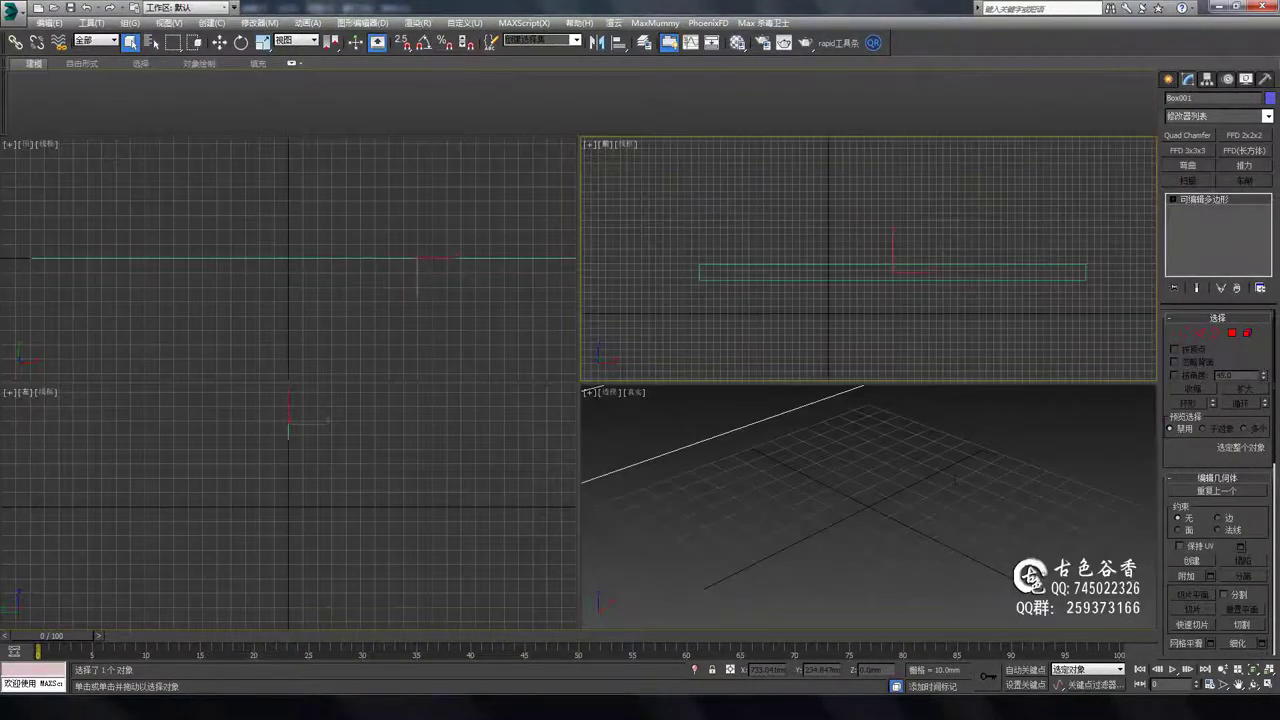
pyautogui.press('g')
pyautogui.hotkey('alt', 'w')
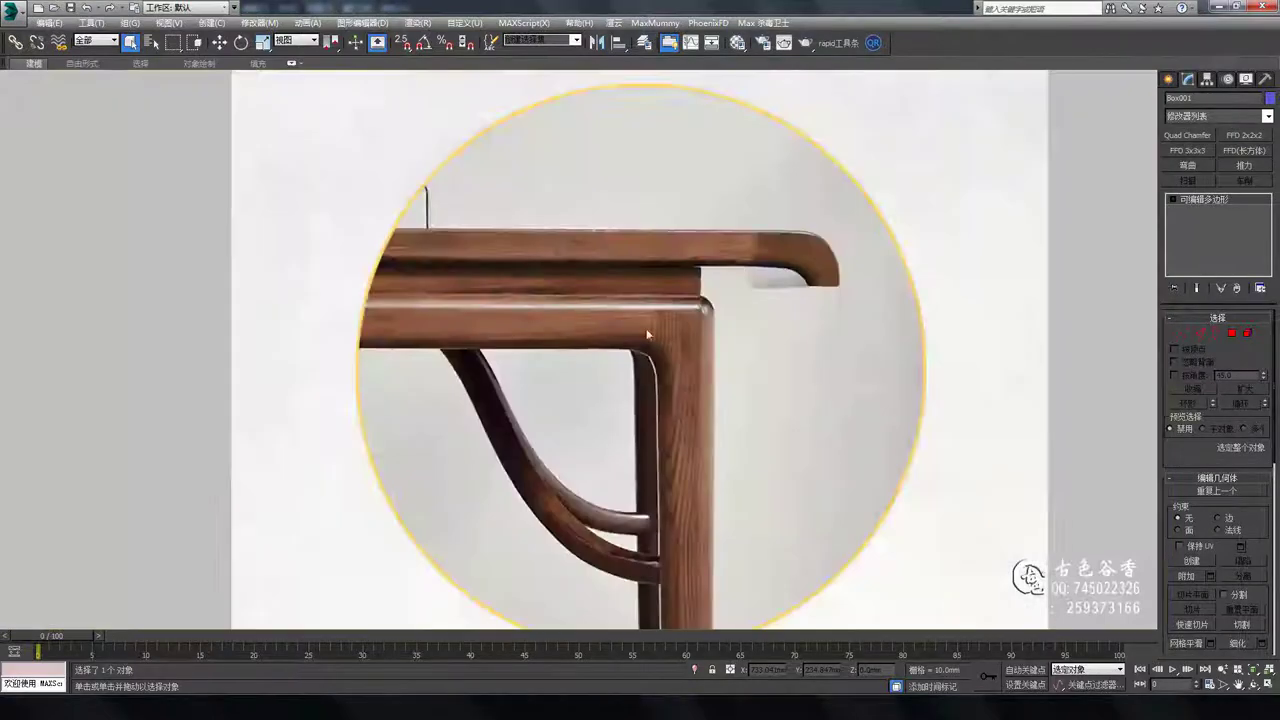
pyautogui.moveTo(907, 317); pyautogui.dragTo(840, 312, button='middle')
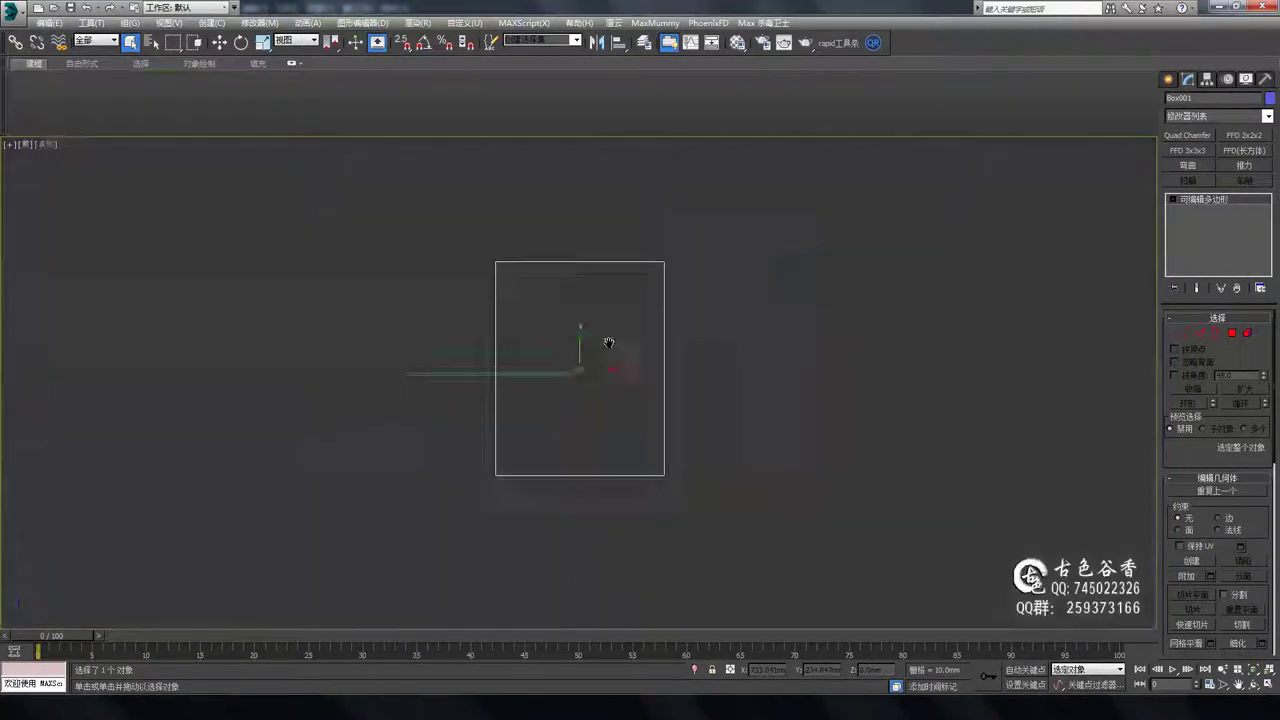
# Zoom in and select the outer corner vertex of the tabletop's rounded edge.
pyautogui.scroll(2, 720, 343)
pyautogui.scroll(2, 600, 400)
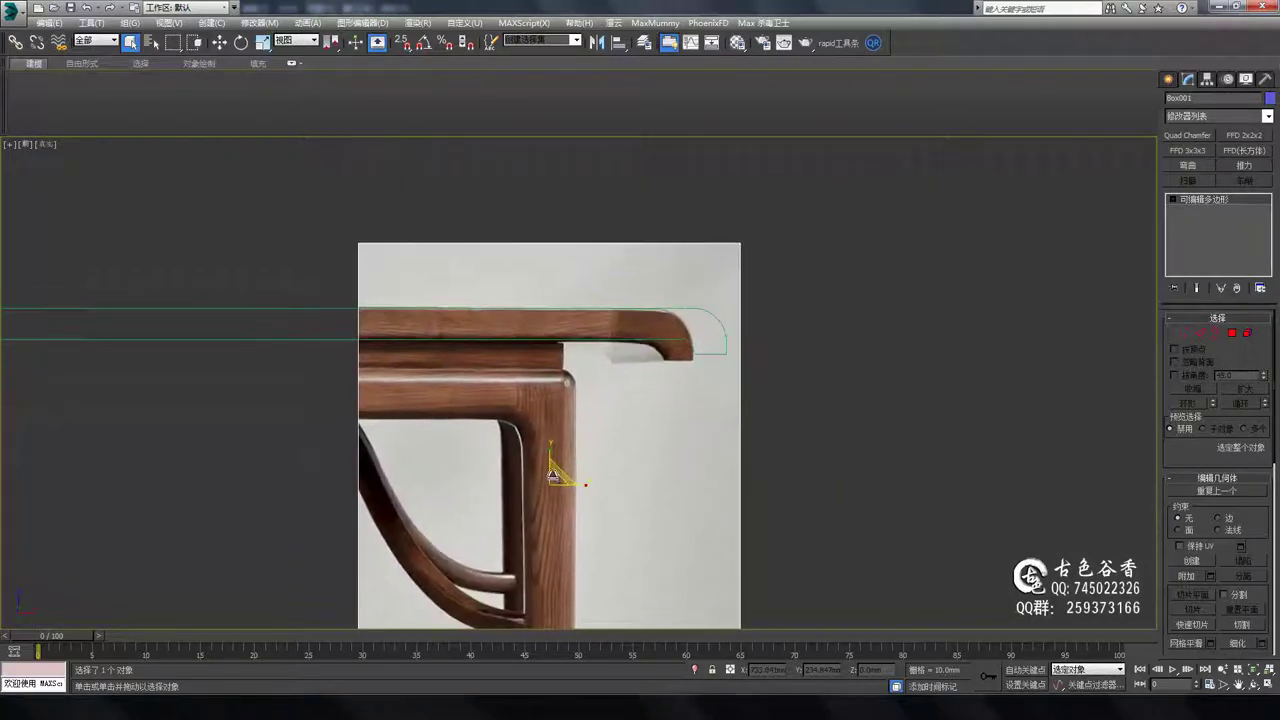
pyautogui.scroll(2, 515, 500)
pyautogui.scroll(2, 757, 350)
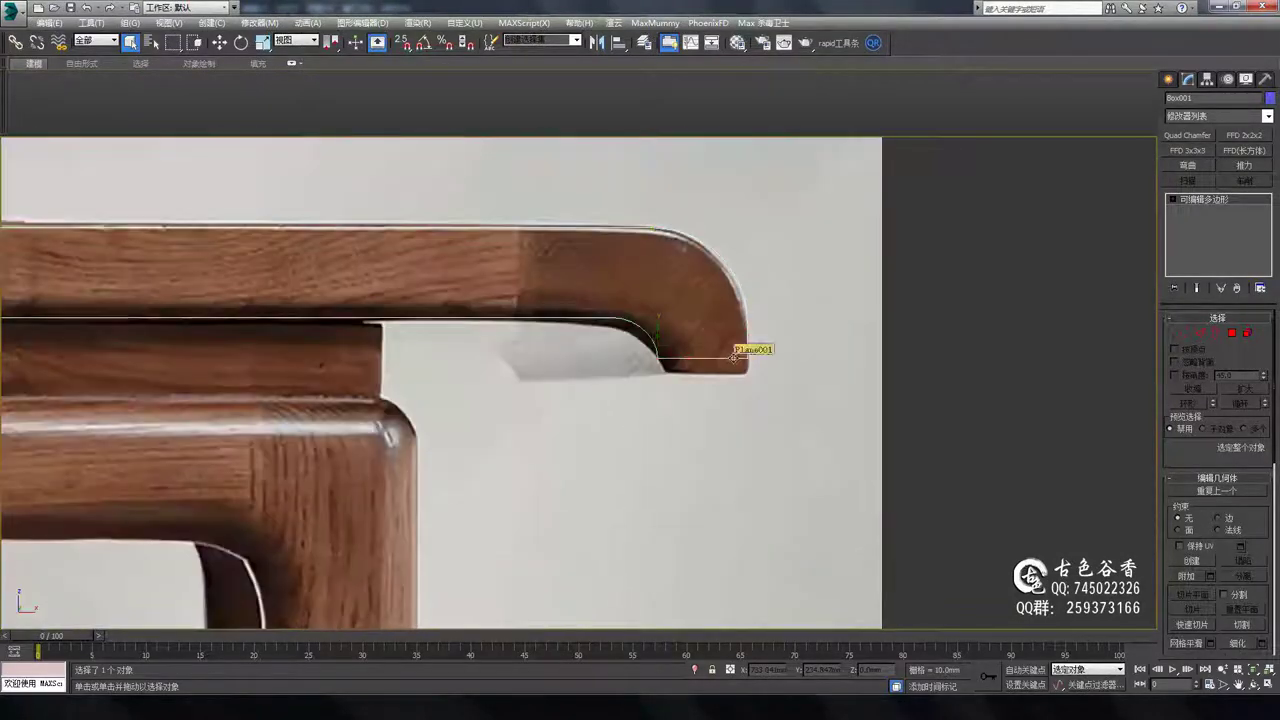
pyautogui.scroll(3, 763, 358)
pyautogui.click(755, 310)
pyautogui.moveTo(754, 281); pyautogui.dragTo(748, 341, button='middle')
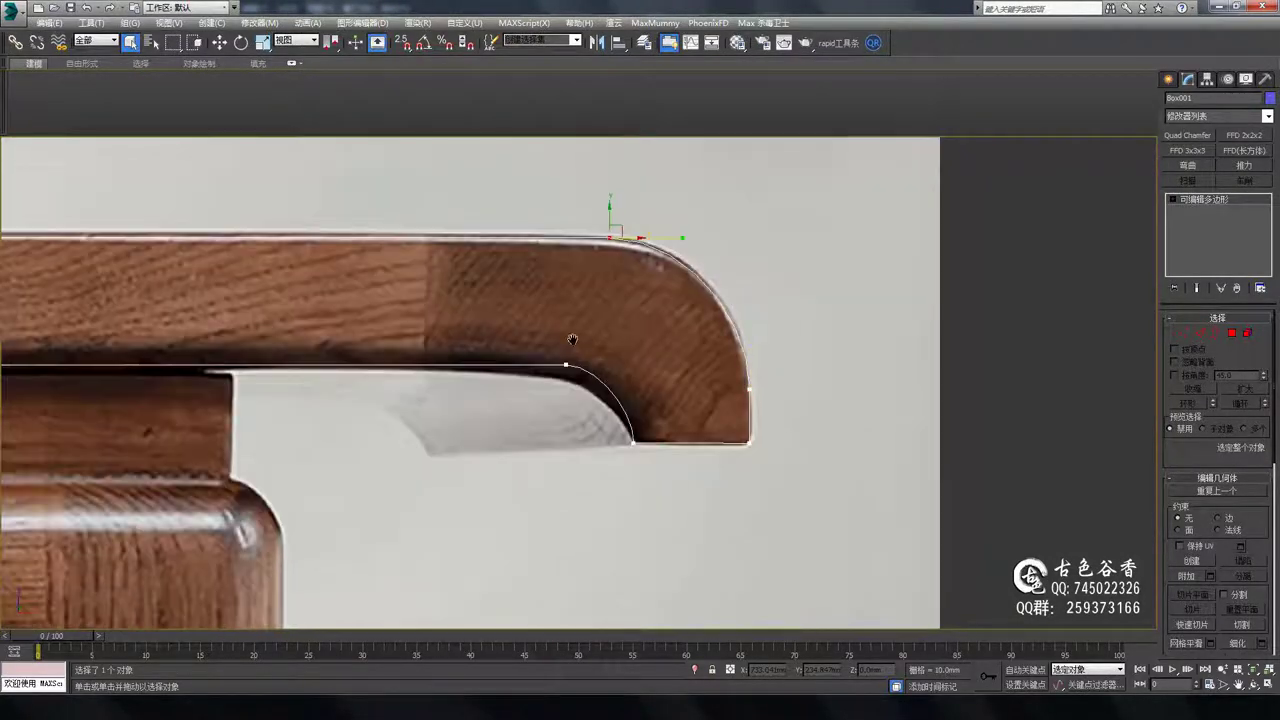
pyautogui.scroll(-2, 620, 370)
pyautogui.scroll(-3, 780, 391)
pyautogui.scroll(4, 786, 386)
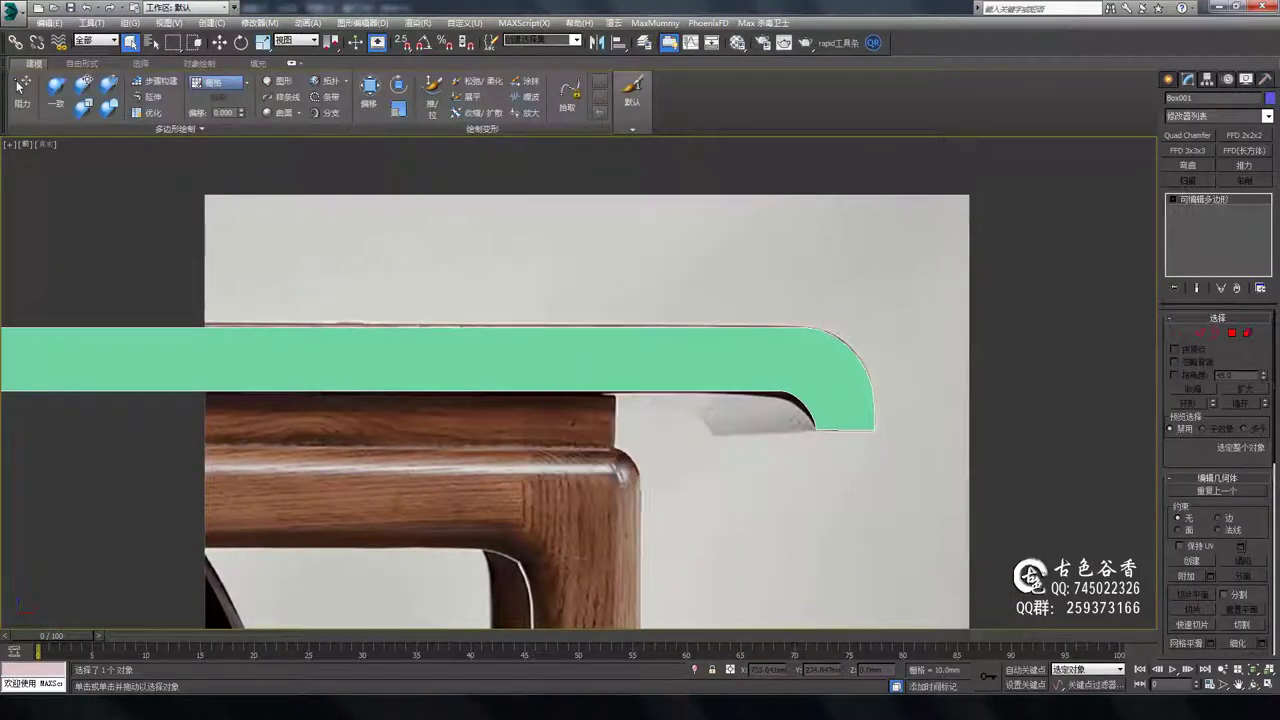
# Assign a default grey material to the tabletop, make it see-through, and frame it.
pyautogui.press('m')
pyautogui.click(958, 210)
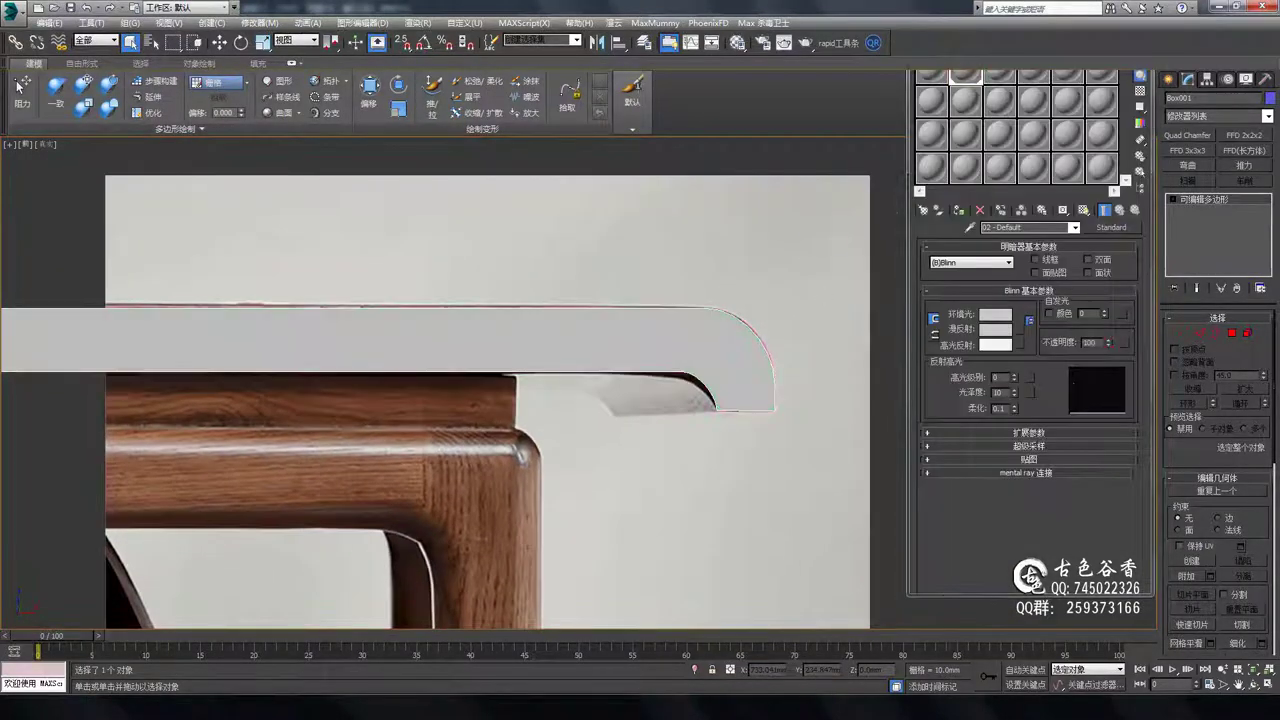
pyautogui.press('m')
pyautogui.hotkey('alt', 'x')
pyautogui.scroll(3, 651, 266)
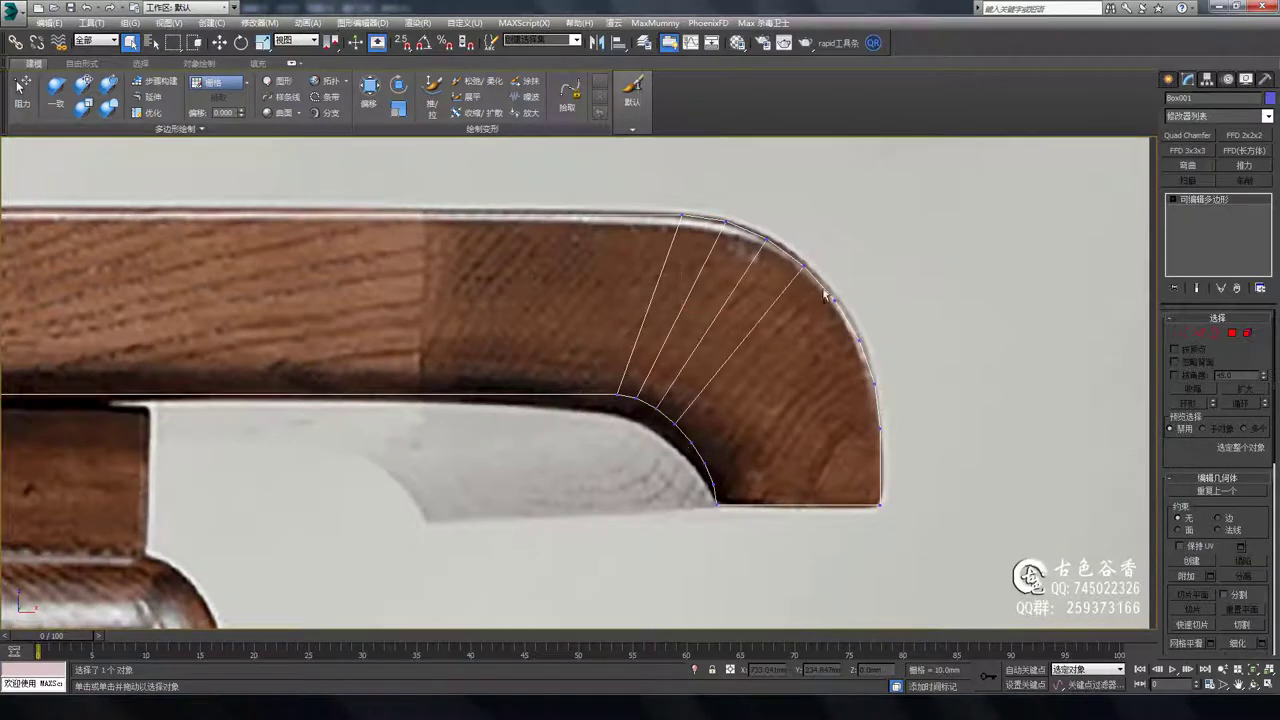
pyautogui.scroll(1, 870, 420)
pyautogui.scroll(2, 760, 470)
pyautogui.scroll(2, 660, 460)
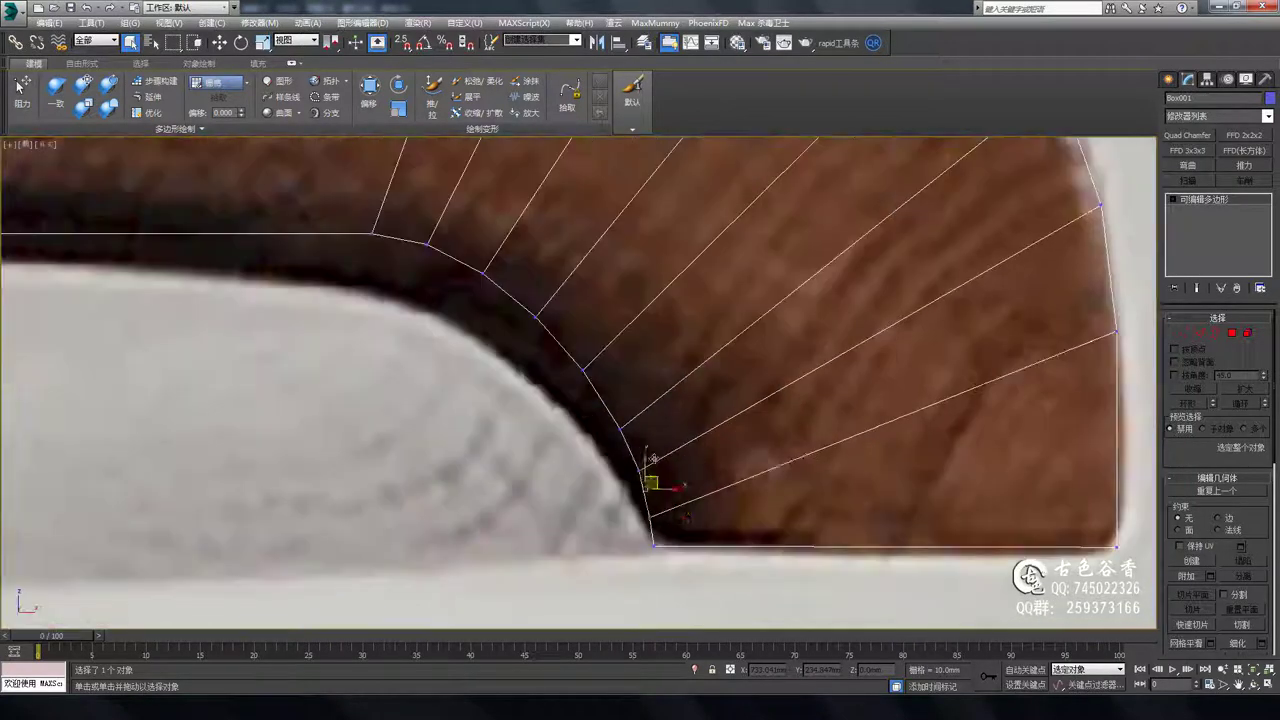
pyautogui.scroll(-1, 656, 458)
pyautogui.scroll(-5, 651, 400)
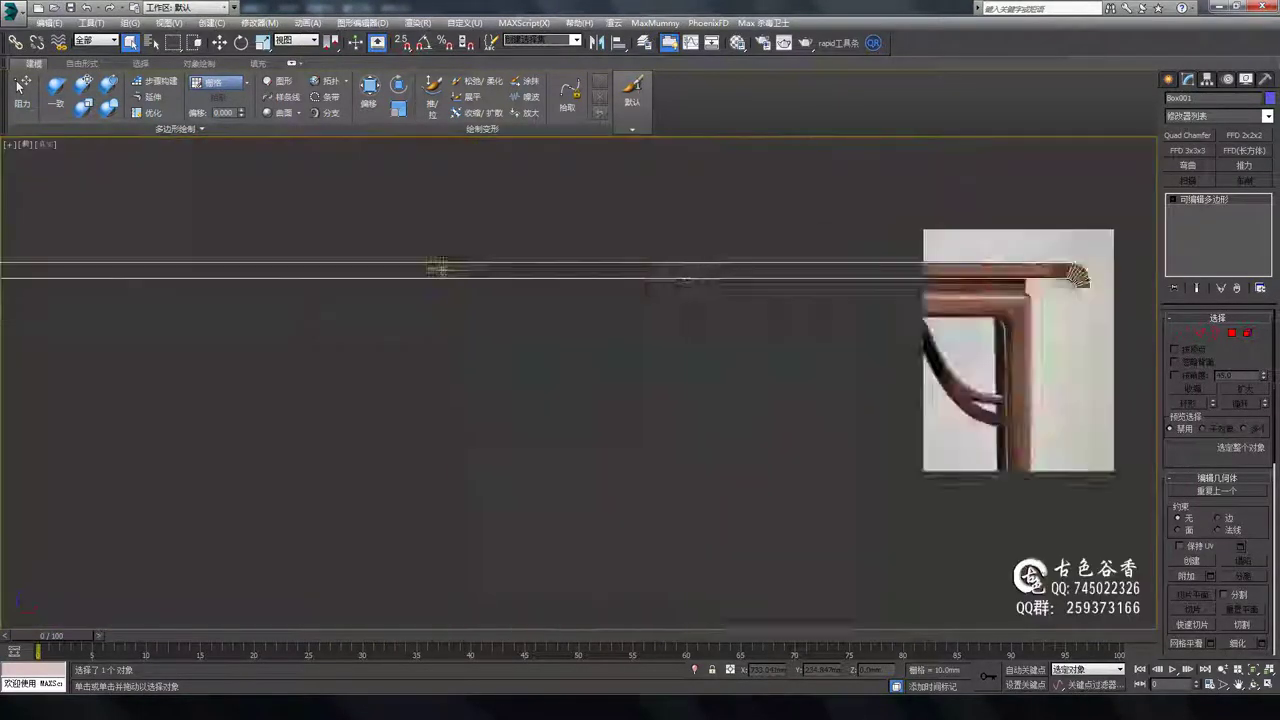
pyautogui.scroll(2, 889, 371)
pyautogui.press('z')
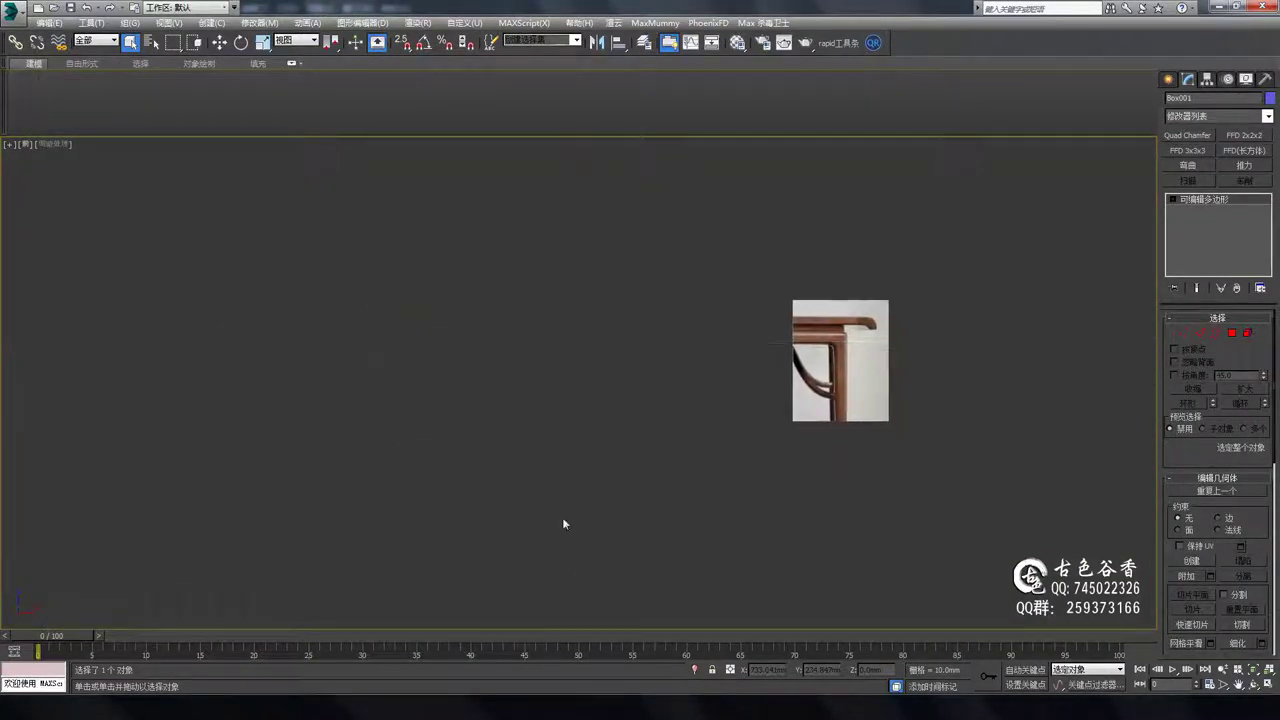
# Zoom and pan the Front view across the tabletop end and leg against the reference.
pyautogui.scroll(3, 640, 480)
pyautogui.scroll(3, 808, 457)
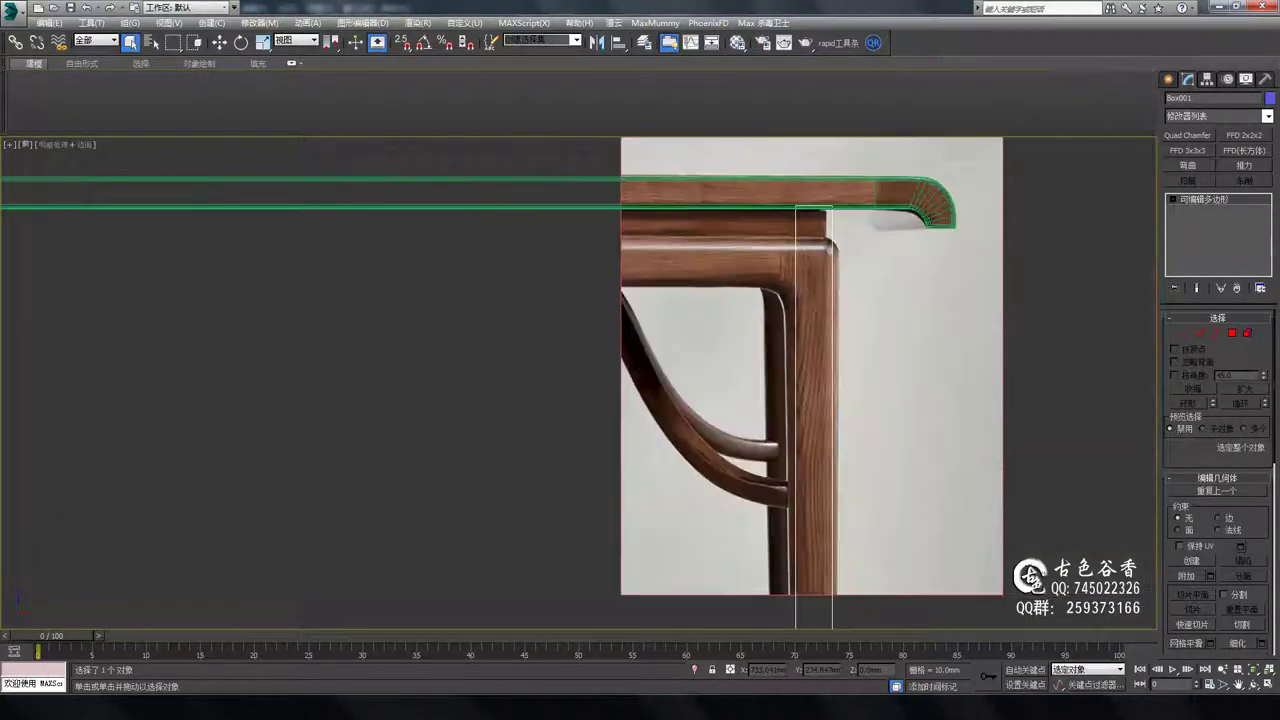
pyautogui.scroll(-2, 703, 454)
pyautogui.scroll(3, 769, 377)
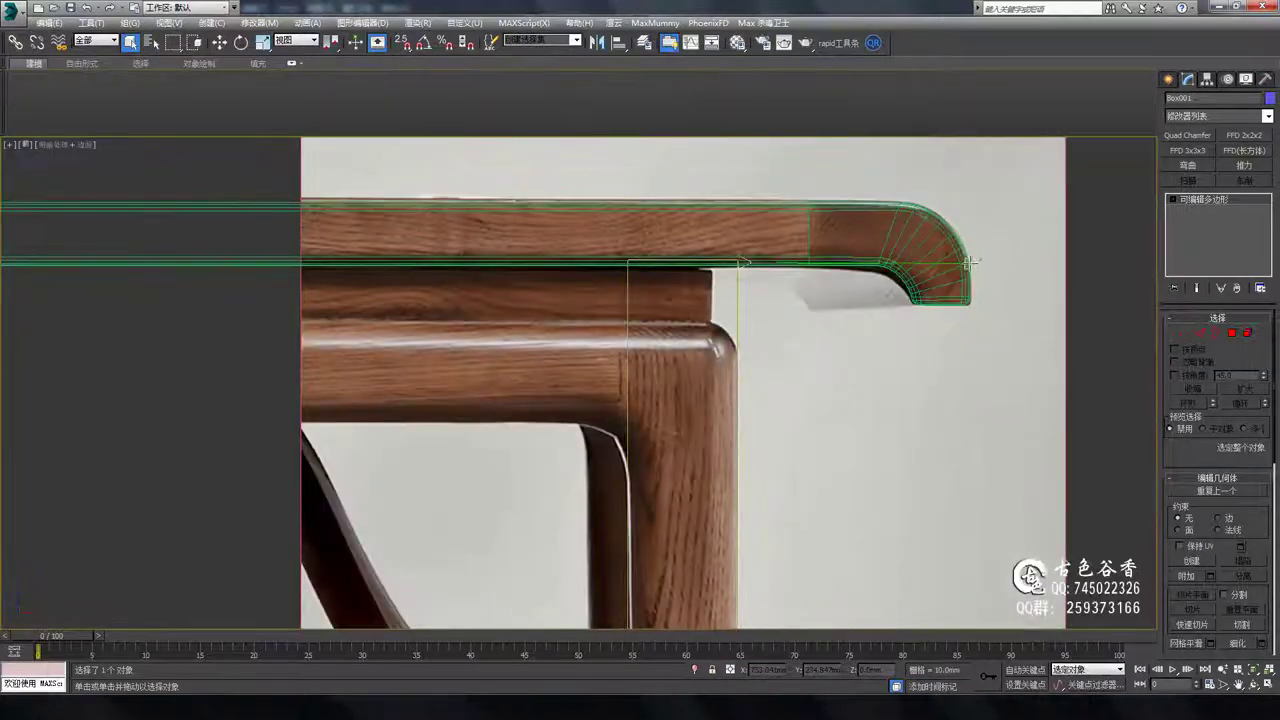
pyautogui.moveTo(972, 262); pyautogui.dragTo(1002, 226, button='middle')
pyautogui.scroll(-2, 1002, 226)
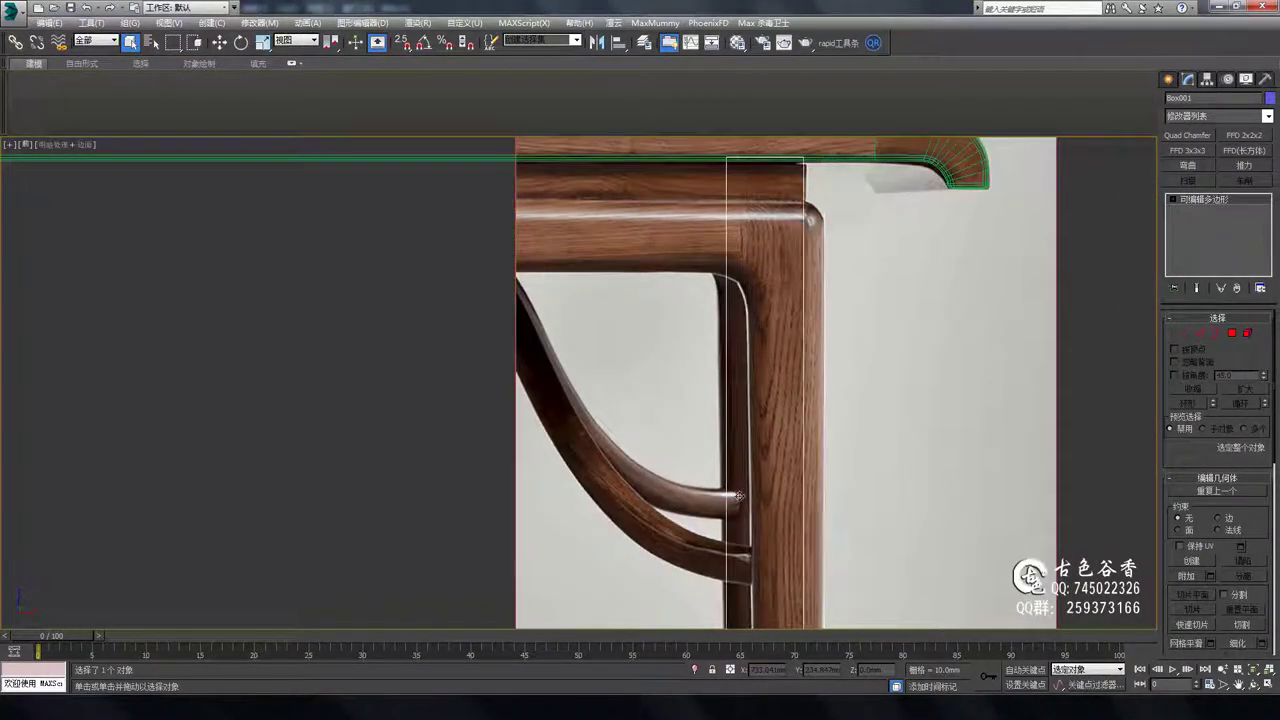
pyautogui.scroll(-1, 738, 496)
pyautogui.scroll(-2, 757, 229)
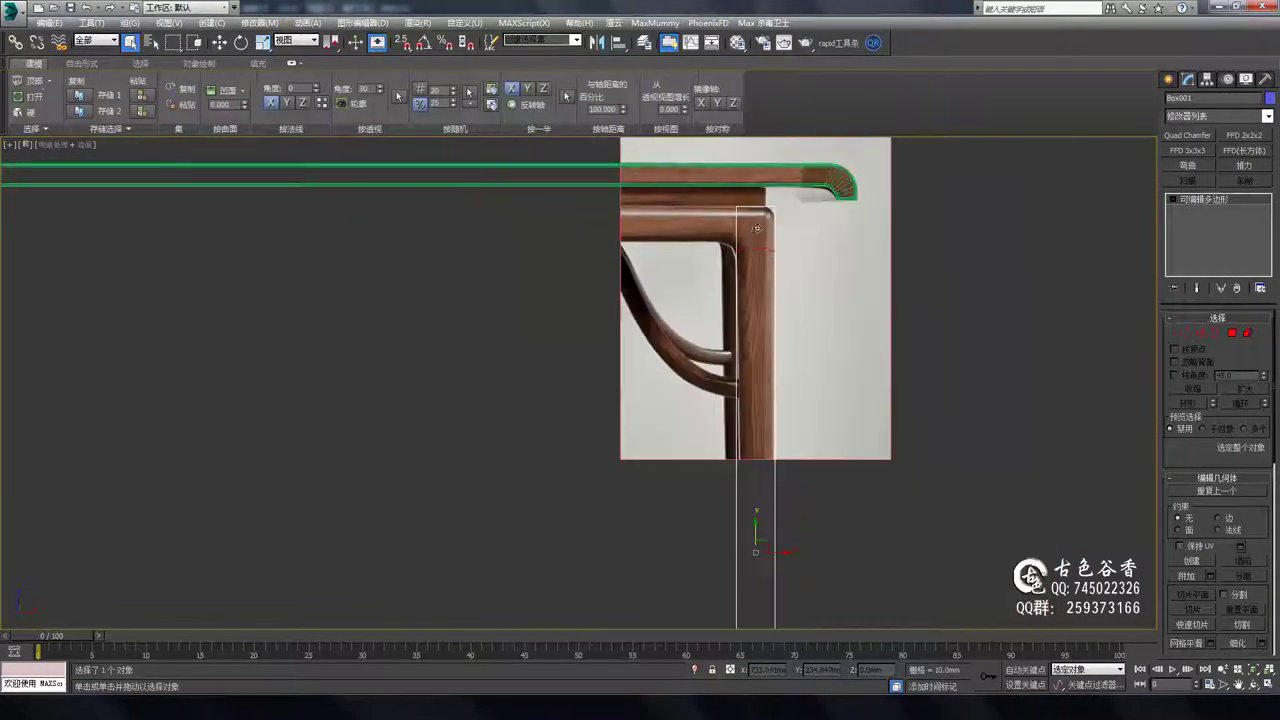
pyautogui.scroll(4, 757, 229)
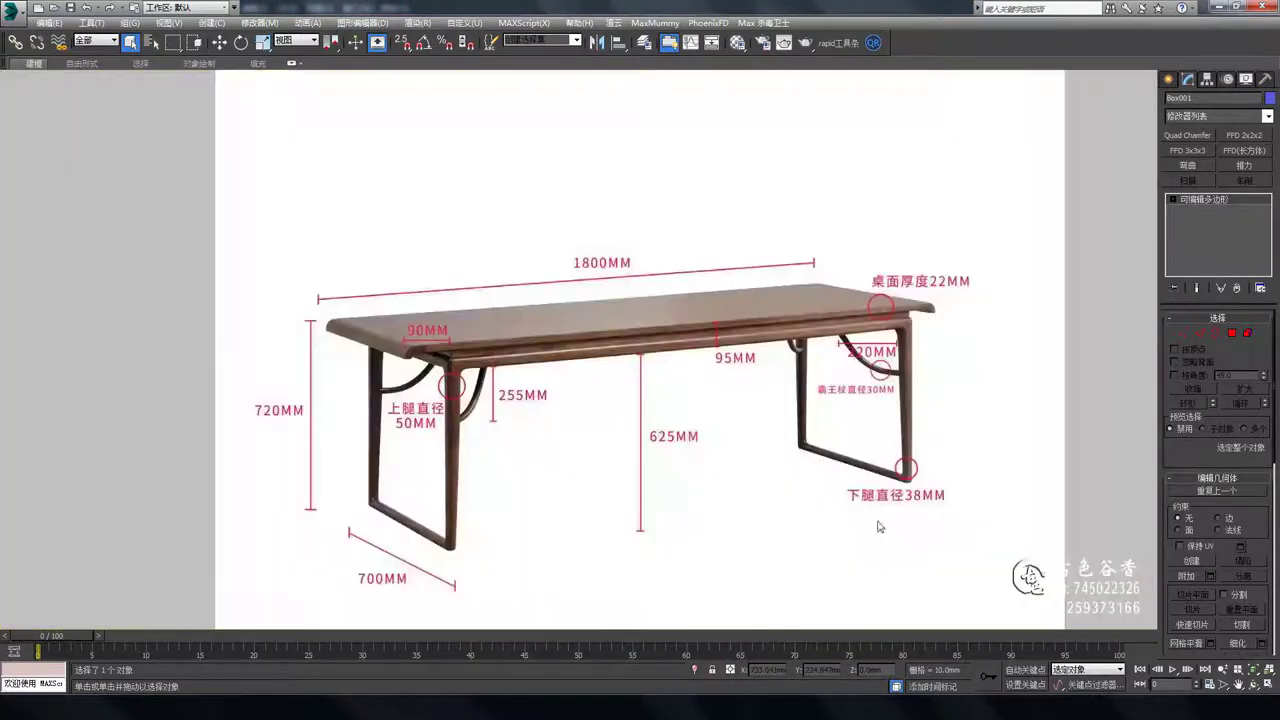
# Pan and zoom the view toward the tabletop edge where the rails meet the leg.
pyautogui.scroll(2, 815, 338)
pyautogui.moveTo(815, 338); pyautogui.dragTo(928, 242, button='middle')
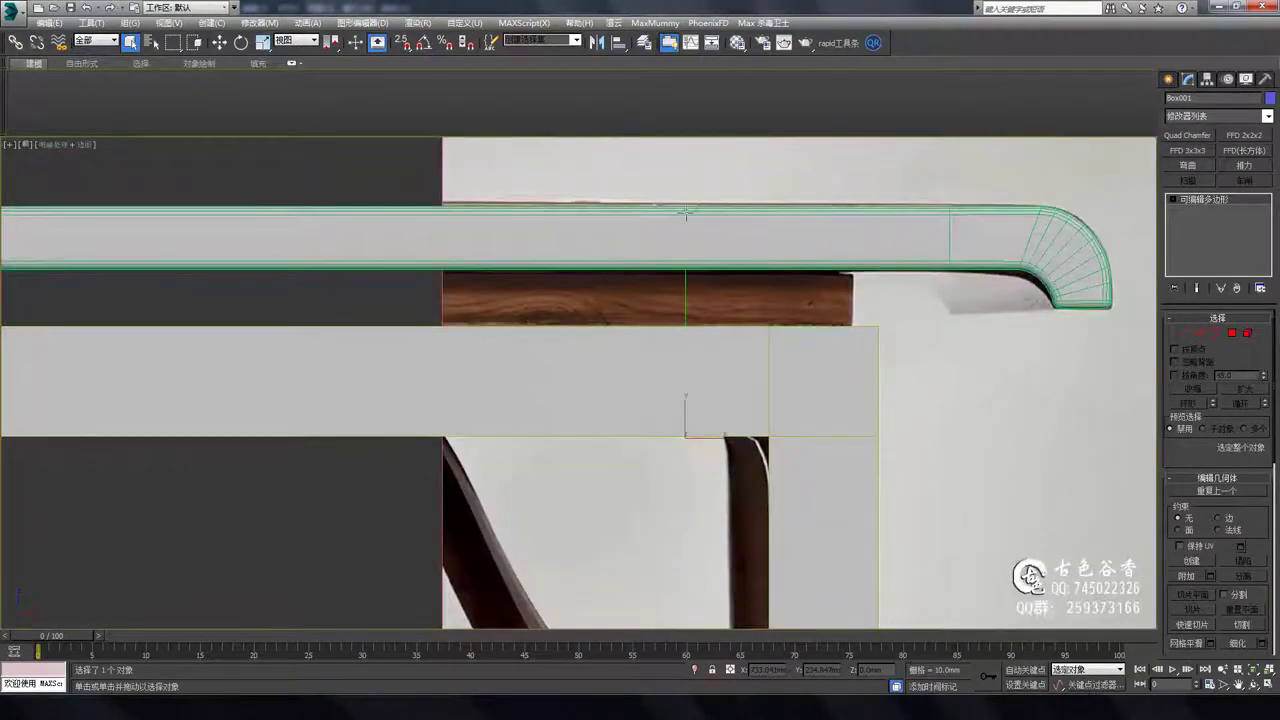
pyautogui.scroll(-3, 687, 203)
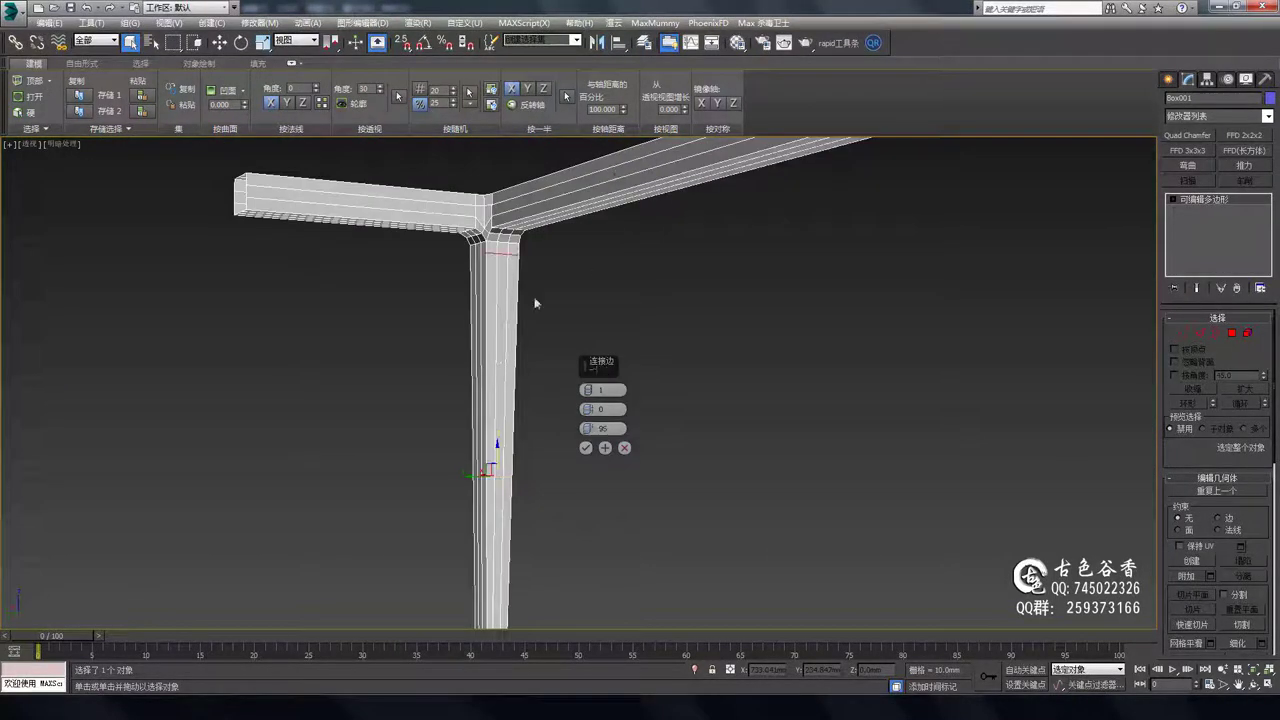
pyautogui.keyDown('alt'); pyautogui.moveTo(535, 302); pyautogui.dragTo(507, 197, button='middle'); pyautogui.keyUp('alt')
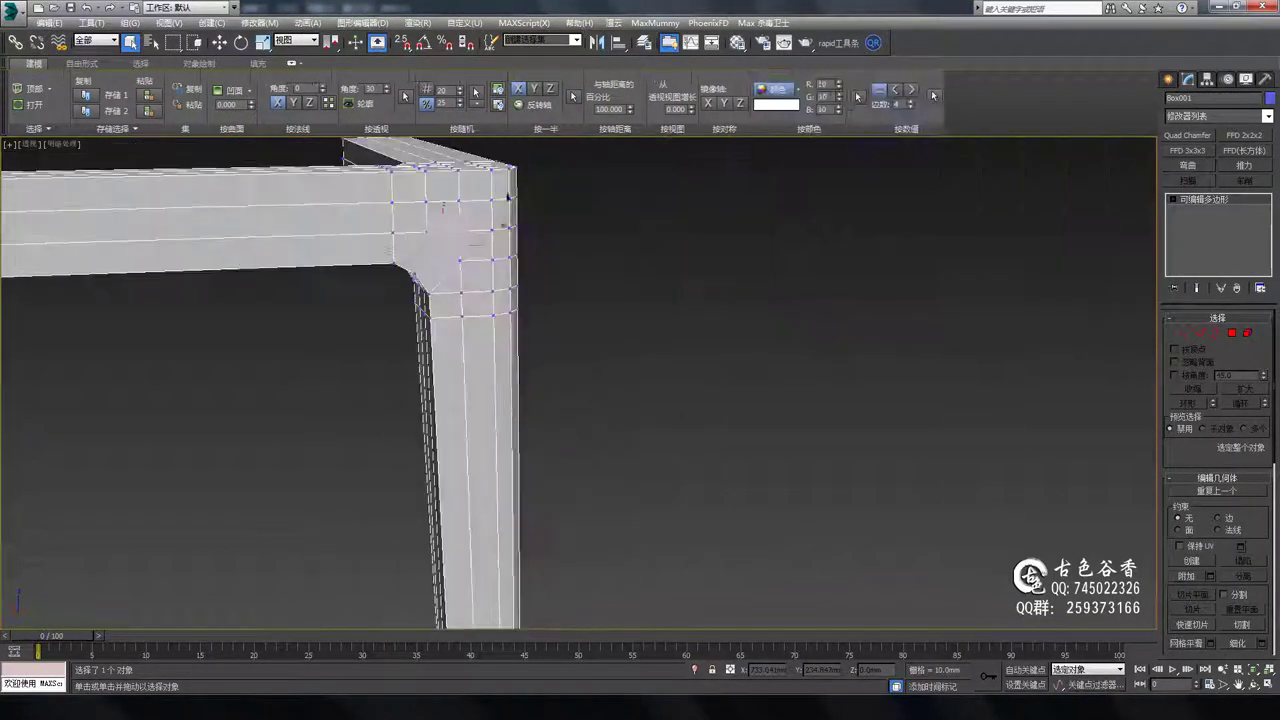
pyautogui.moveTo(461, 254)
pyautogui.keyDown('alt'); pyautogui.mouseDown(button='middle')
pyautogui.moveTo(397, 291)
pyautogui.moveTo(573, 240)
pyautogui.mouseUp(button='middle'); pyautogui.keyUp('alt')
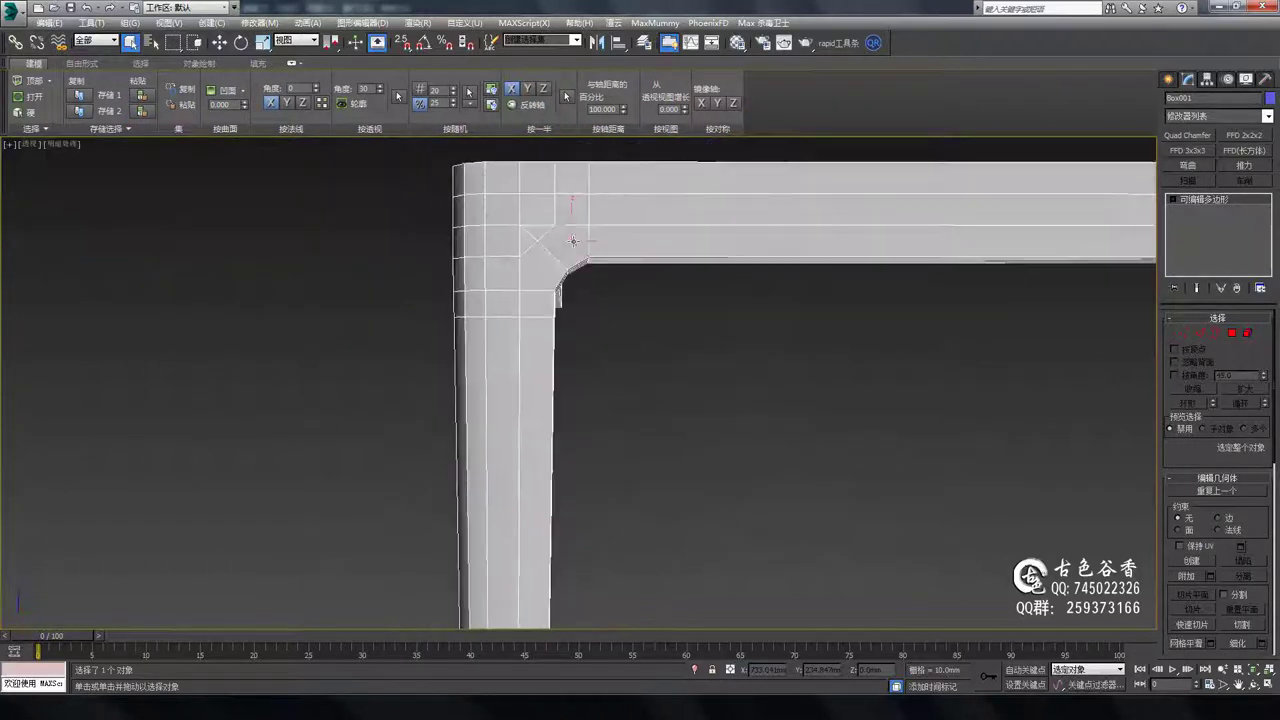
pyautogui.moveTo(505, 300)
pyautogui.keyDown('alt'); pyautogui.mouseDown(button='middle')
pyautogui.moveTo(551, 428)
pyautogui.moveTo(657, 329)
pyautogui.moveTo(602, 426)
pyautogui.moveTo(650, 420)
pyautogui.mouseUp(button='middle'); pyautogui.keyUp('alt')
pyautogui.press('t')
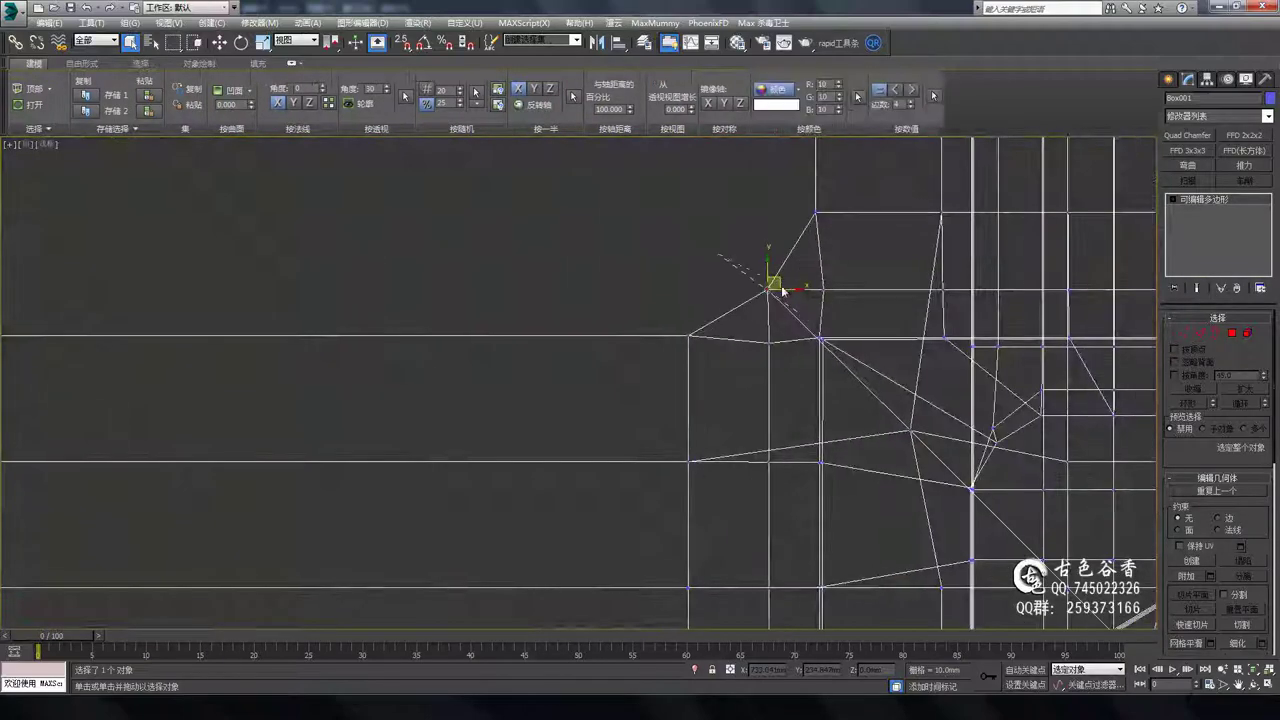
pyautogui.press('p')
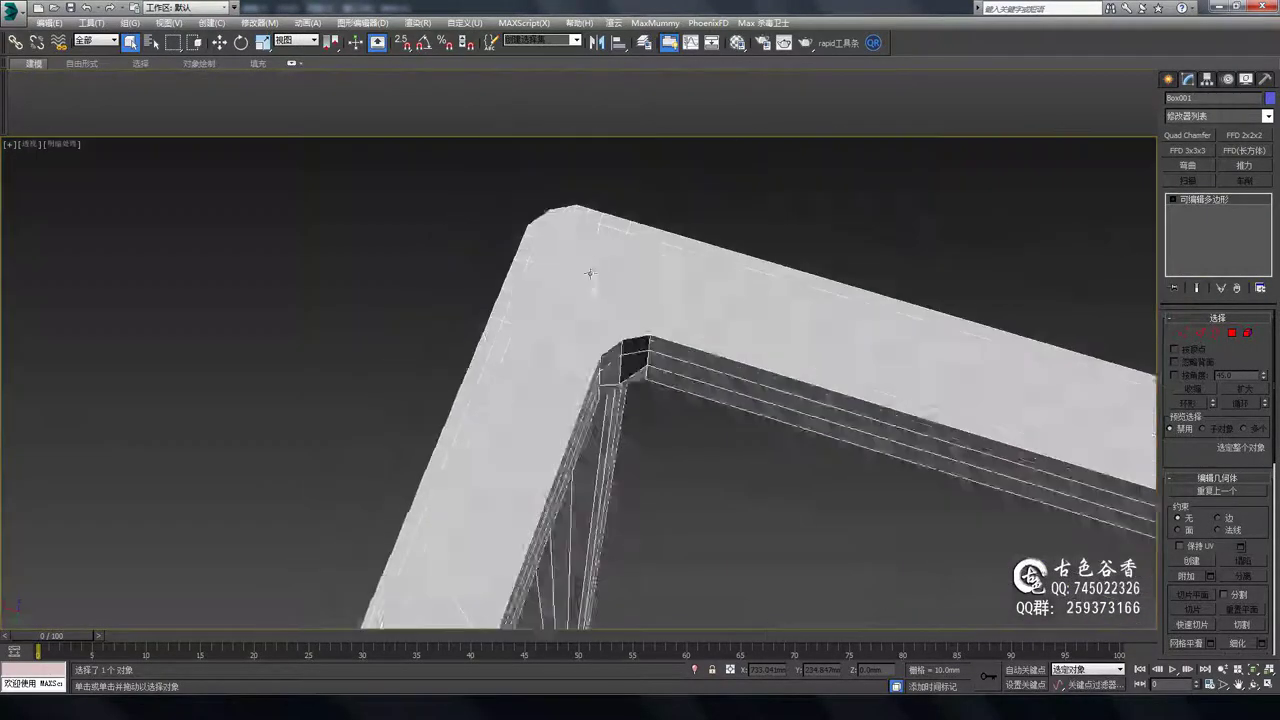
pyautogui.moveTo(758, 367)
pyautogui.keyDown('alt'); pyautogui.mouseDown(button='middle')
pyautogui.moveTo(650, 390)
pyautogui.moveTo(600, 380)
pyautogui.mouseUp(button='middle'); pyautogui.keyUp('alt')
pyautogui.moveTo(482, 332)
pyautogui.keyDown('alt'); pyautogui.mouseDown(button='middle')
pyautogui.moveTo(686, 349)
pyautogui.moveTo(685, 461)
pyautogui.mouseUp(button='middle'); pyautogui.keyUp('alt')
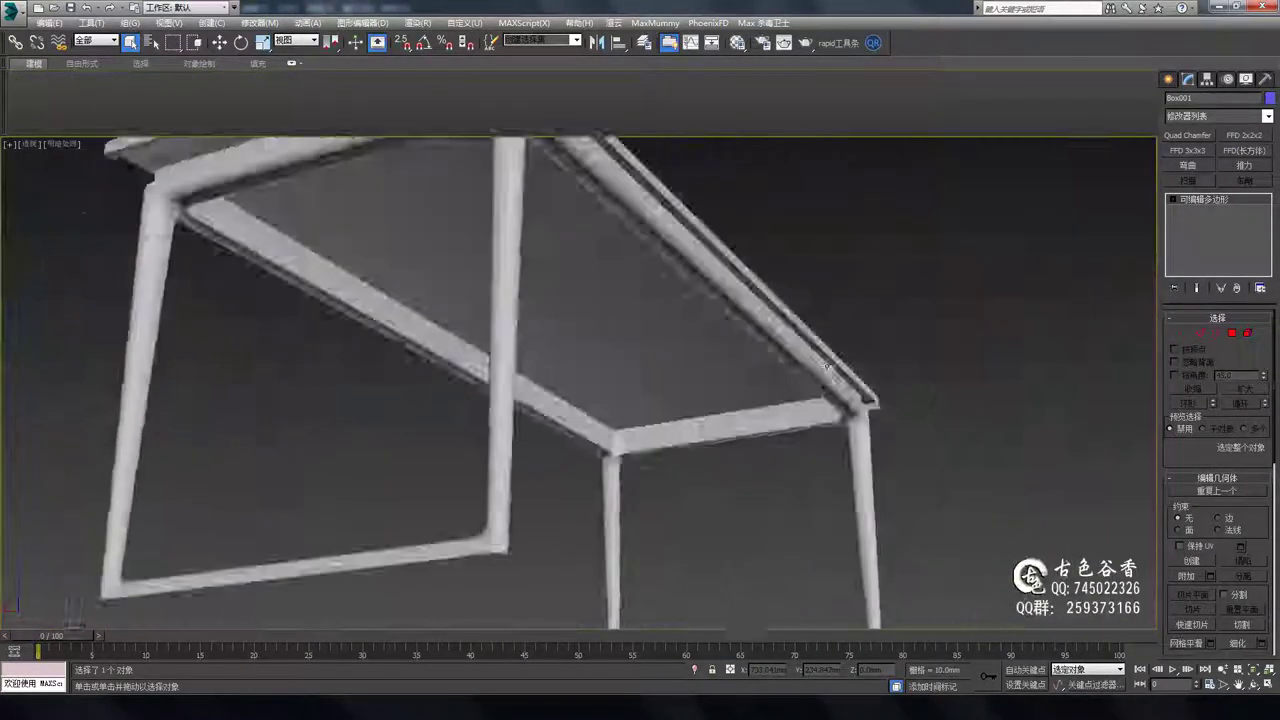
# Orbit away from the finished table frame and zoom in toward the chair reference.
pyautogui.keyDown('alt'); pyautogui.moveTo(826, 365); pyautogui.dragTo(927, 360, button='middle'); pyautogui.keyUp('alt')
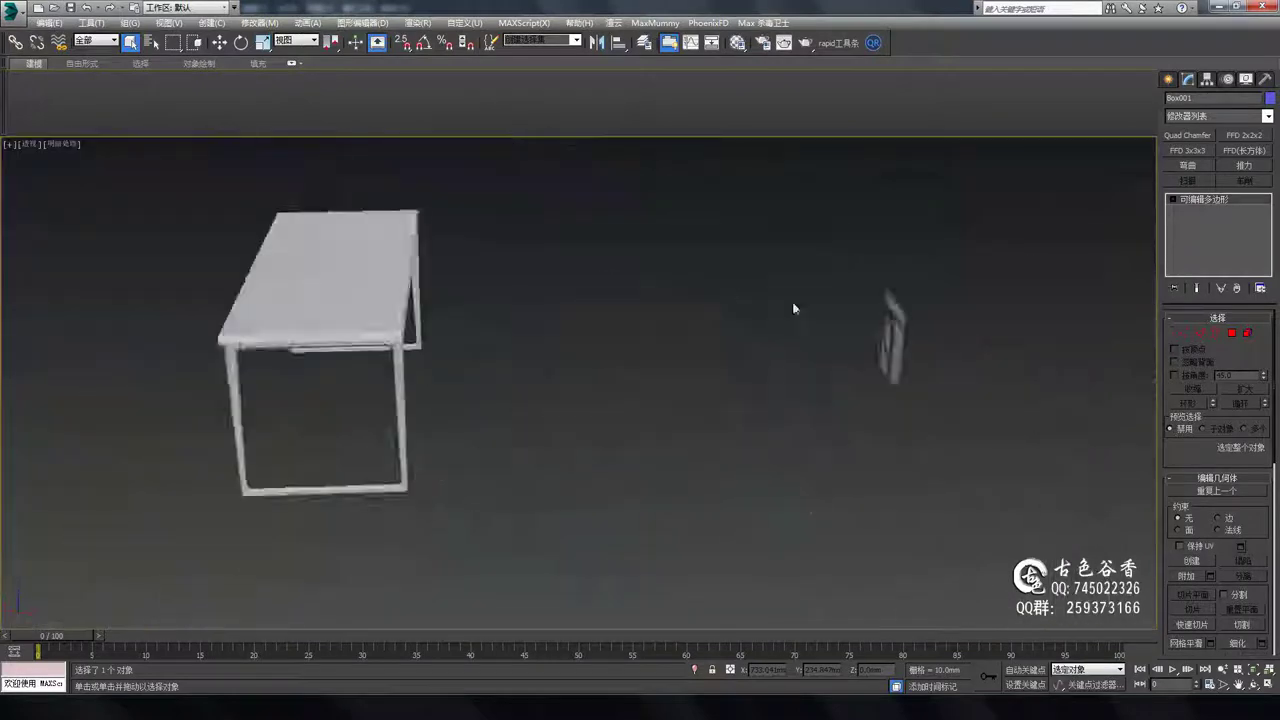
pyautogui.scroll(3, 804, 468)
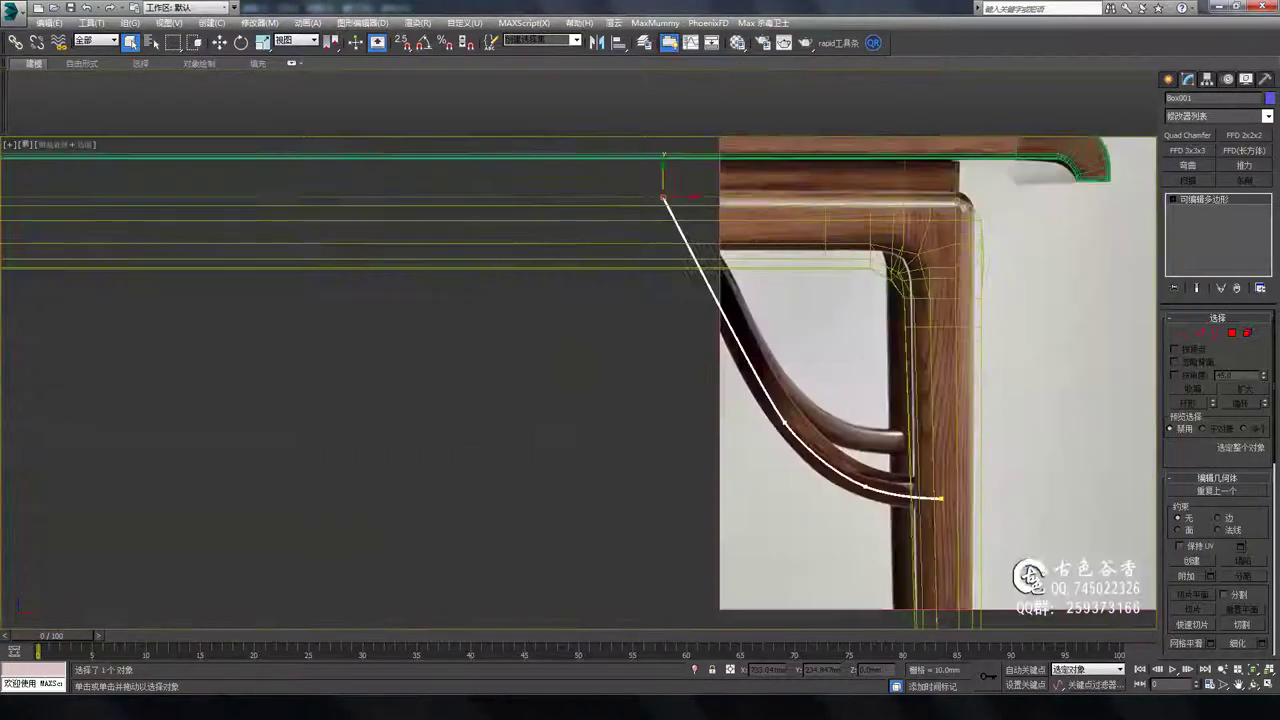
# Pan the Front view to recentre the chair reference photo.
pyautogui.moveTo(666, 201); pyautogui.dragTo(641, 173, button='middle')
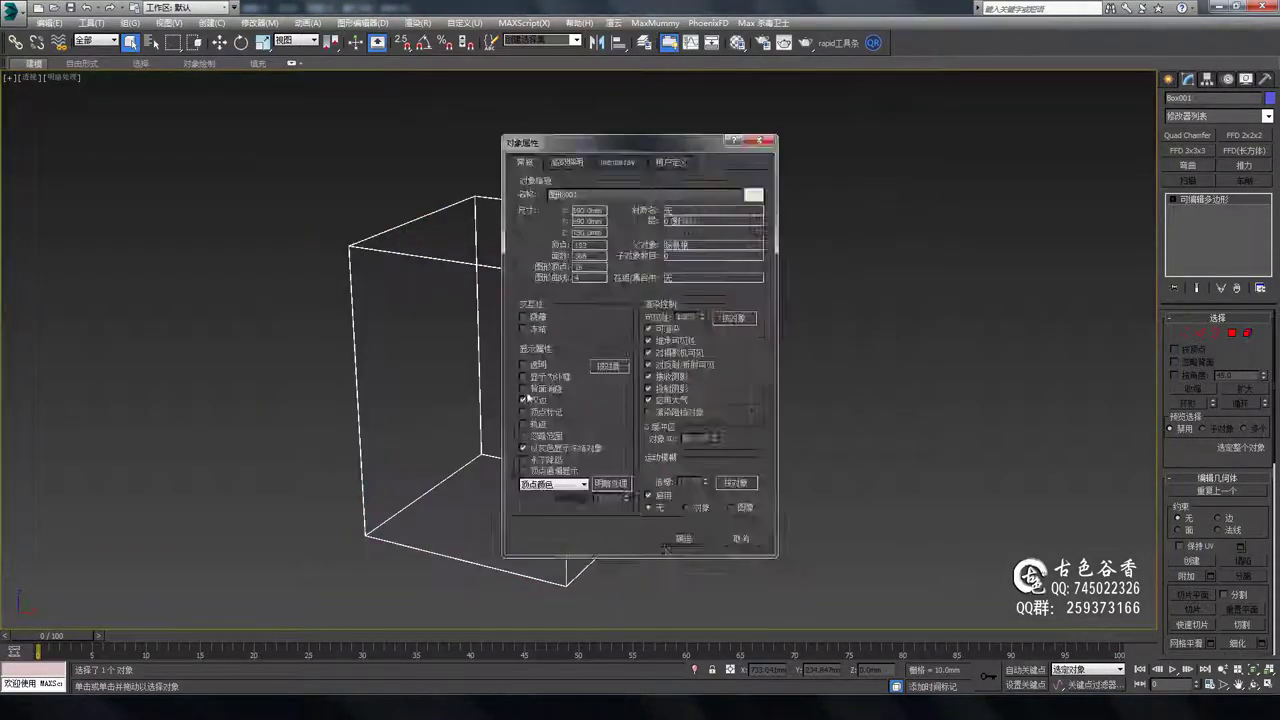
# Frame the chair reference plane in the Front view and scale it up slightly.
pyautogui.press('f')
pyautogui.press('z')
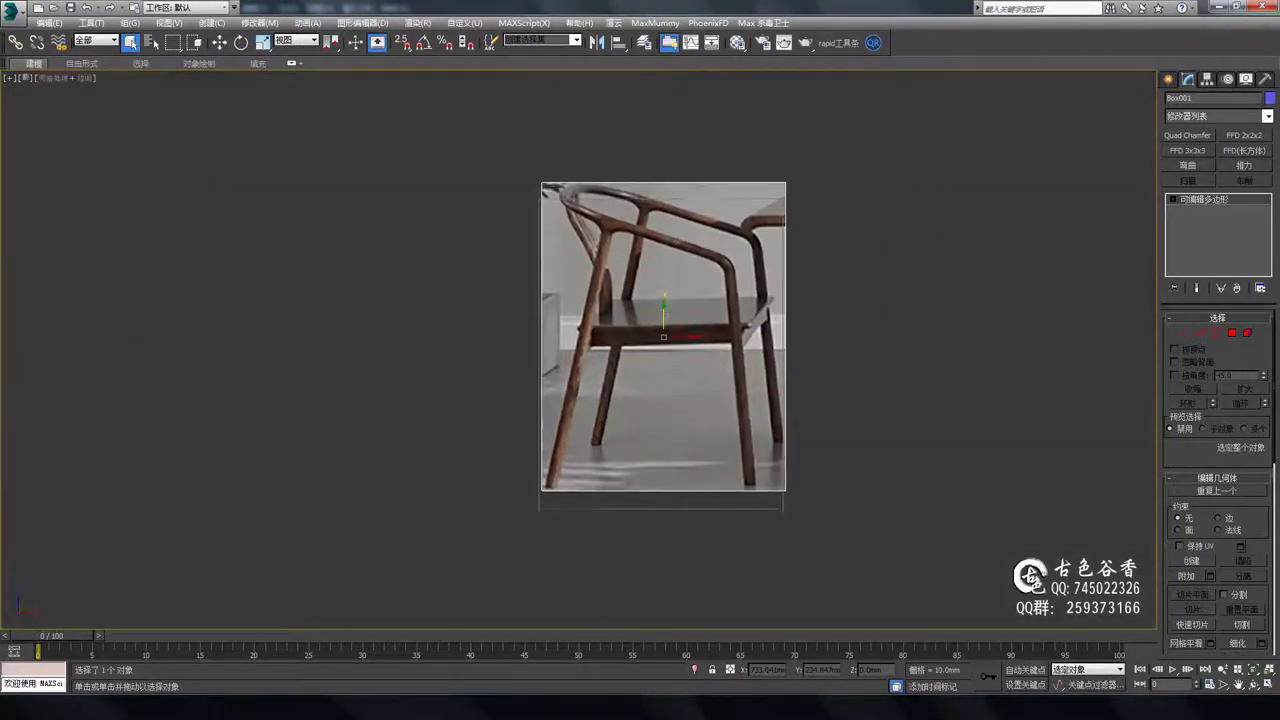
pyautogui.scroll(2, 686, 457)
pyautogui.scroll(-2, 686, 457)
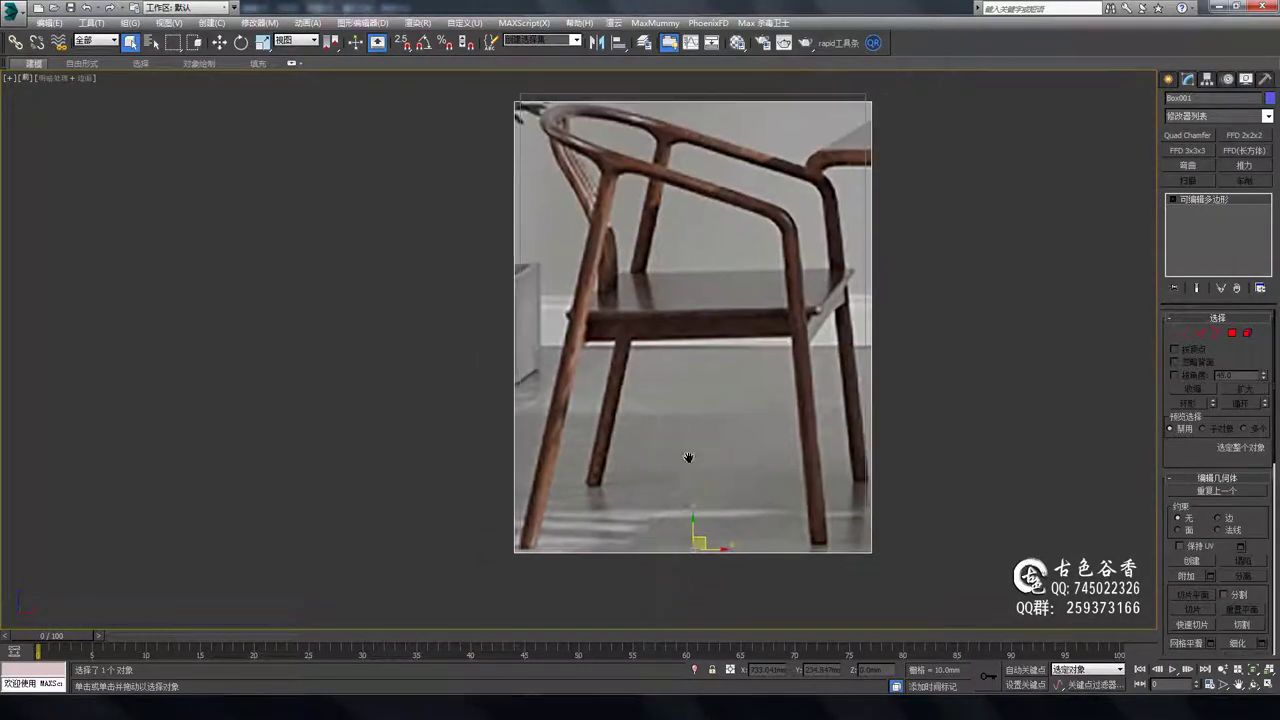
pyautogui.moveTo(686, 457); pyautogui.dragTo(704, 492, button='middle')
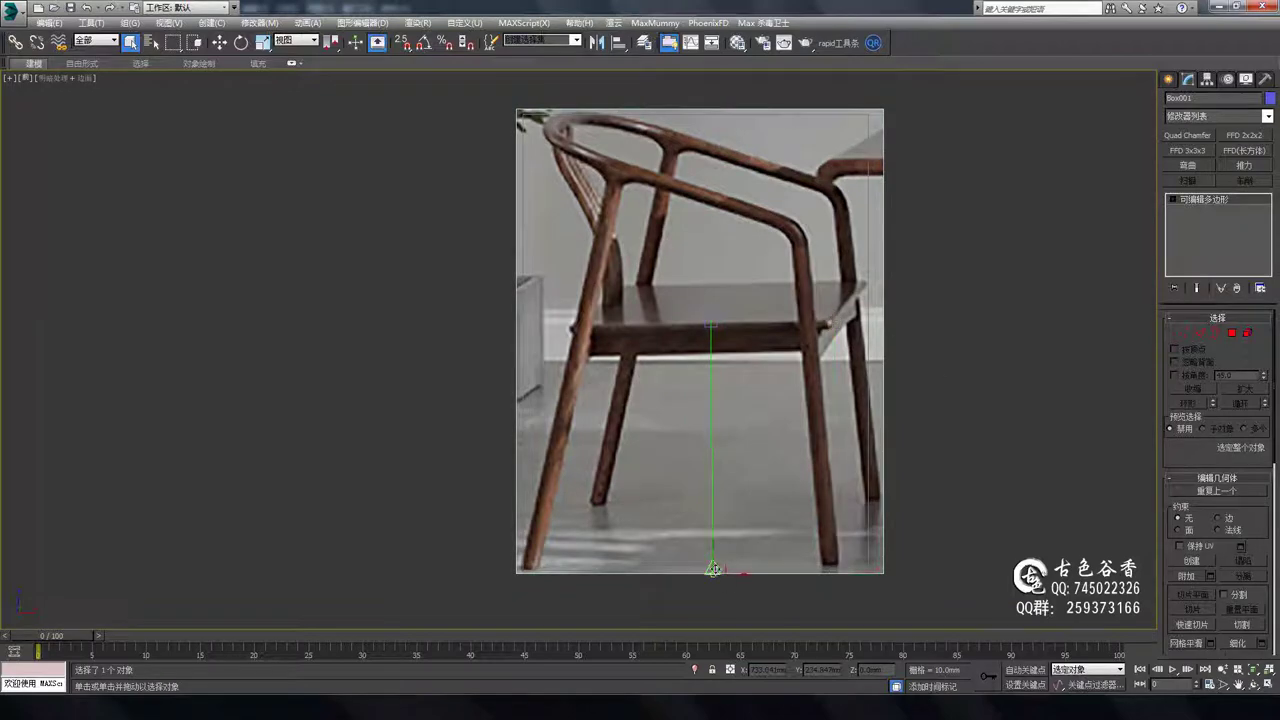
pyautogui.moveTo(713, 568); pyautogui.dragTo(772, 520)
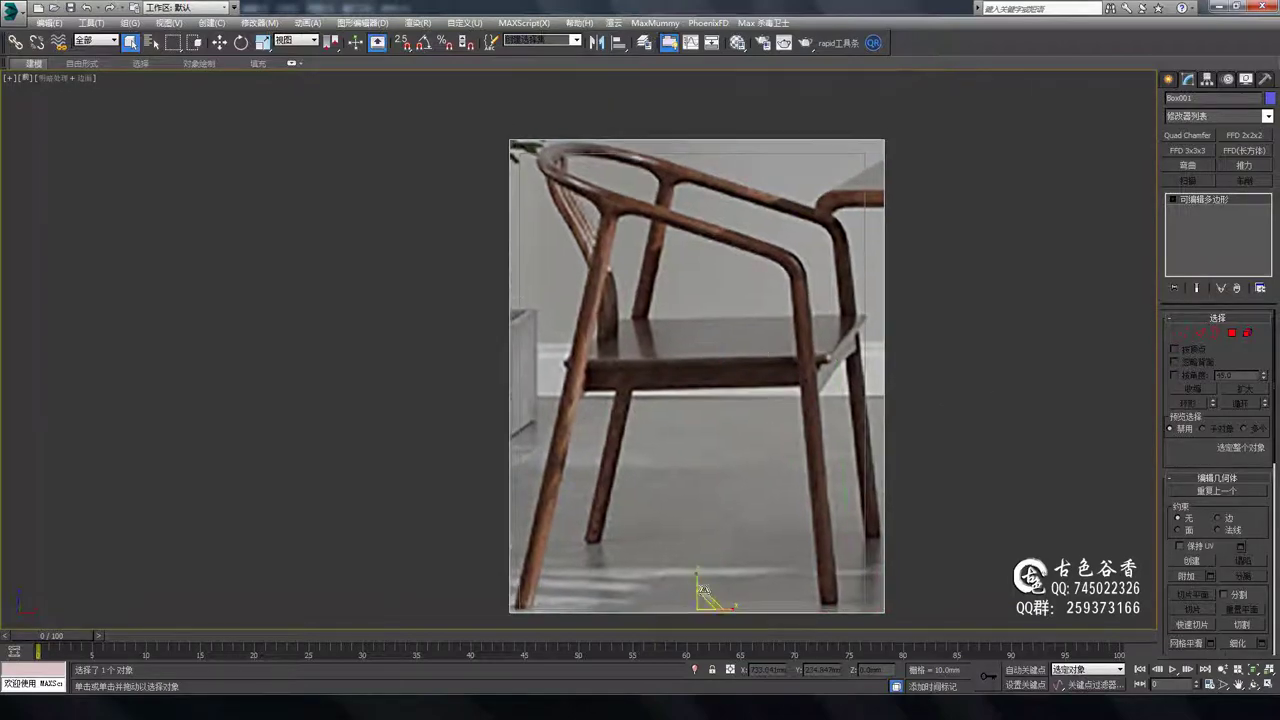
# Lower the reference plane in view and switch to wireframe to inspect the chair's top-left corner.
pyautogui.moveTo(794, 329)
pyautogui.mouseDown(button='middle')
pyautogui.moveTo(790, 366)
pyautogui.moveTo(695, 423)
pyautogui.mouseUp(button='middle')
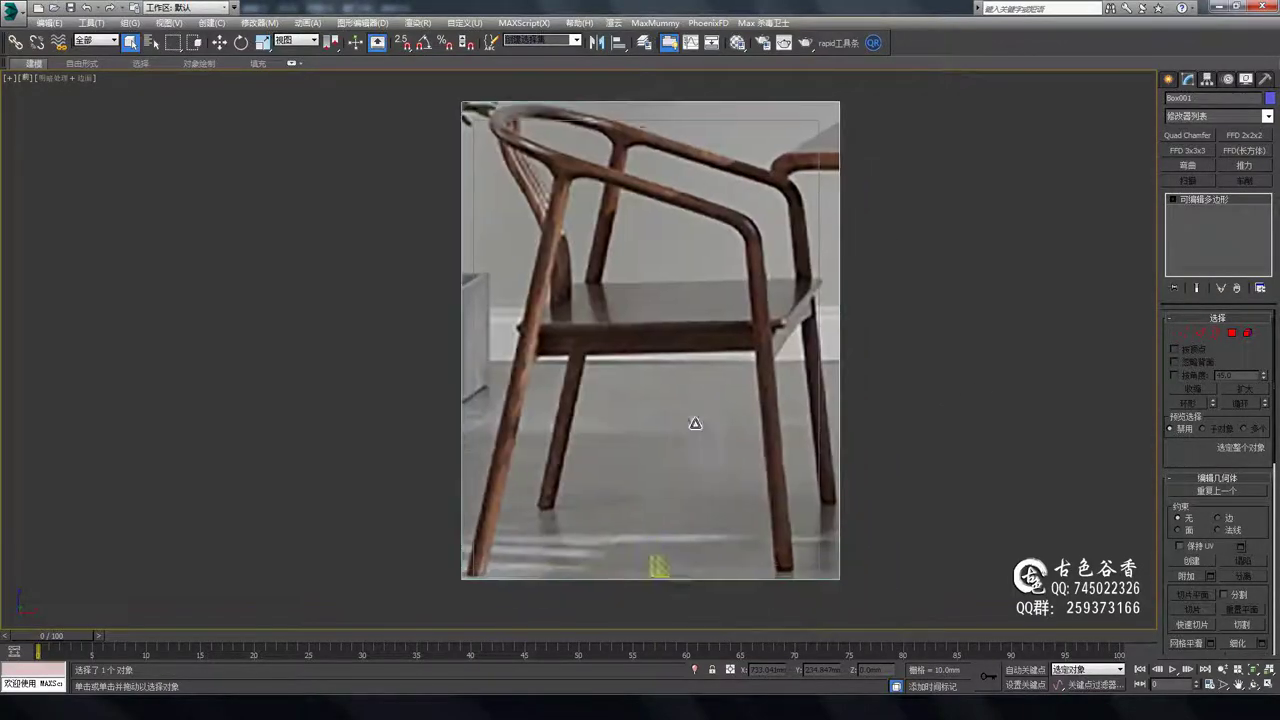
pyautogui.press('F3')
pyautogui.press('F3')
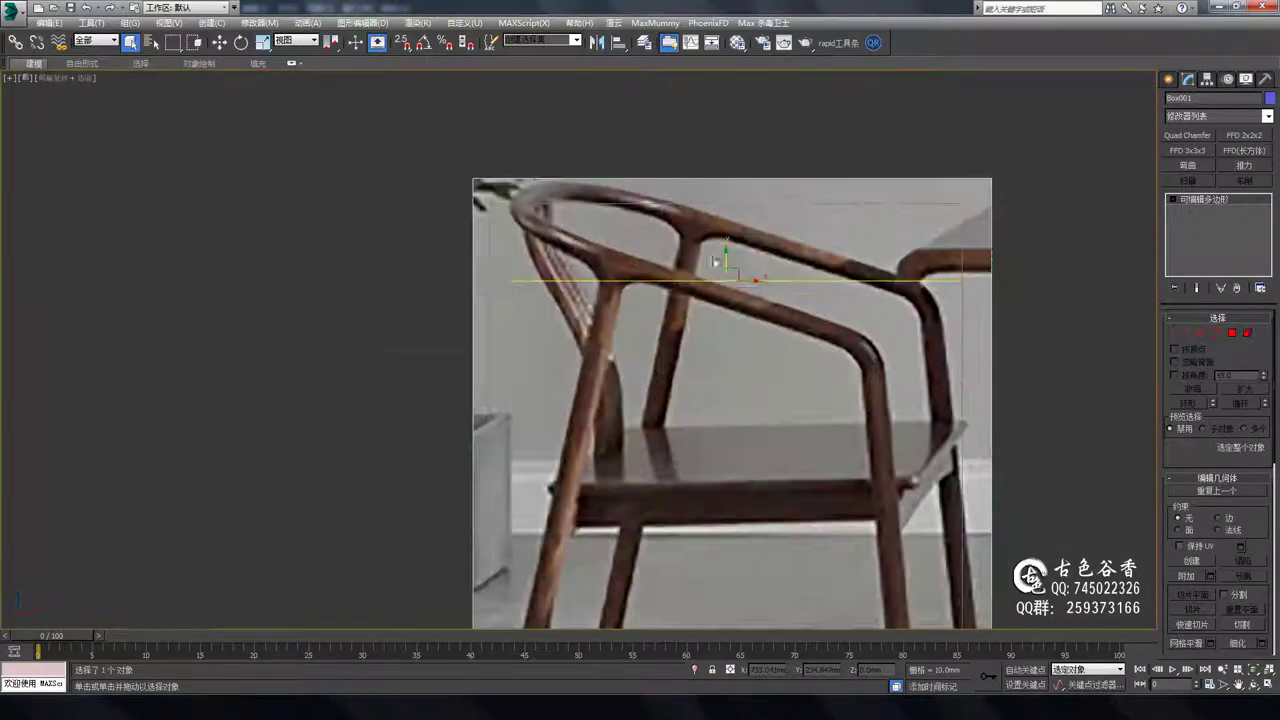
pyautogui.moveTo(714, 257); pyautogui.dragTo(657, 283, button='middle')
pyautogui.scroll(5, 469, 218)
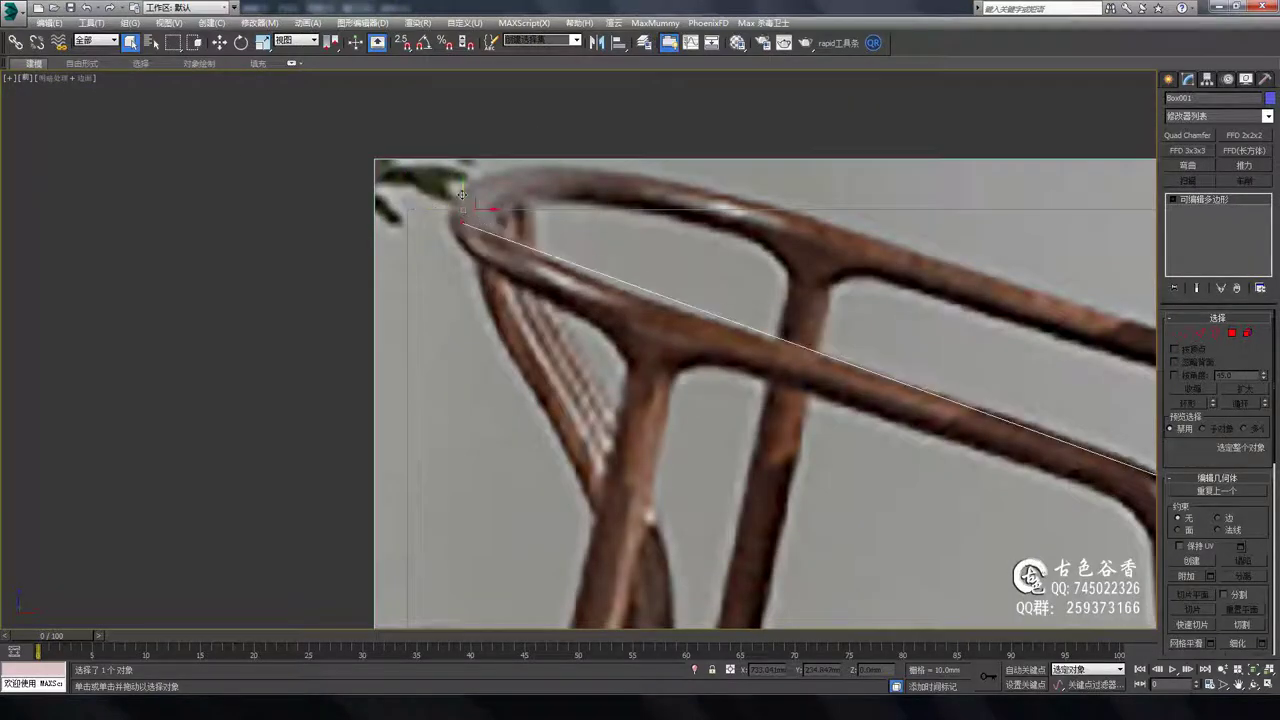
pyautogui.scroll(-5, 462, 194)
pyautogui.scroll(2, 843, 329)
pyautogui.scroll(2, 836, 348)
pyautogui.hotkey('alt', 'w')
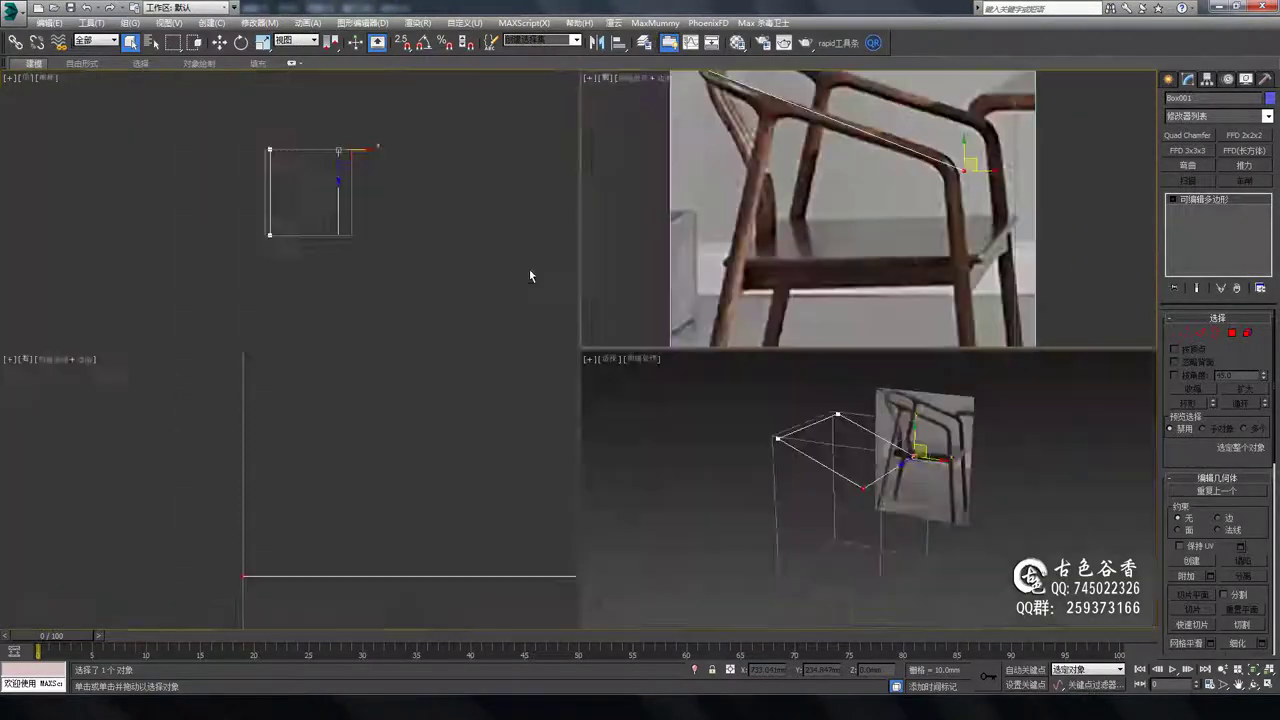
pyautogui.hotkey('alt', 'w')
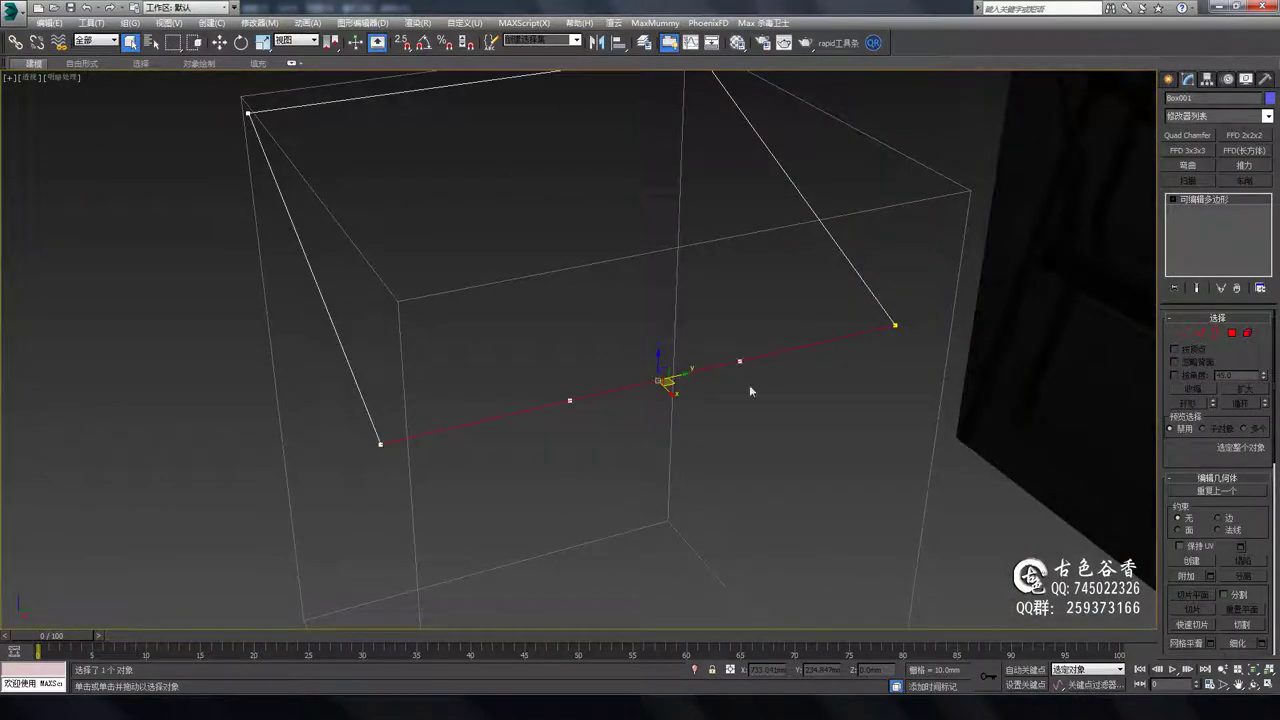
# Compare the wireframe box outline with the shaded chair reference in the Front view, then orbit the curve.
pyautogui.press('f')
pyautogui.press('F3')
pyautogui.hotkey('alt', 'w')
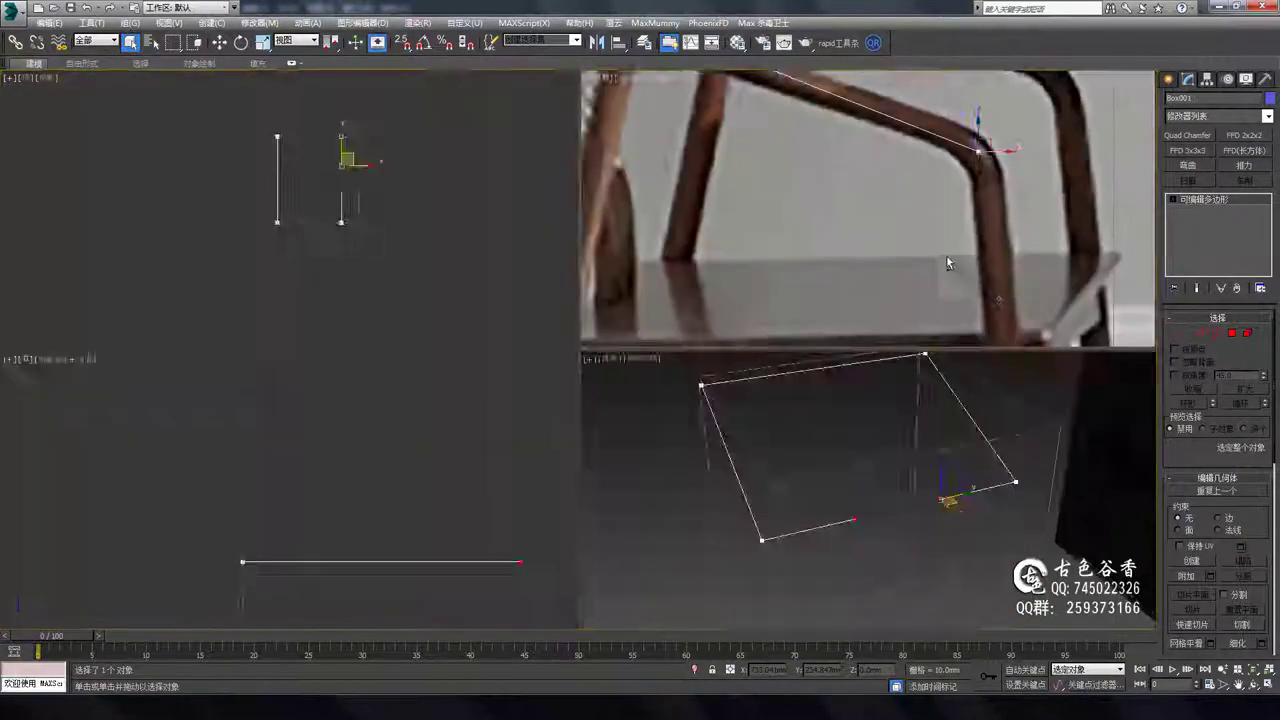
pyautogui.hotkey('alt', 'w')
pyautogui.scroll(2, 847, 447)
pyautogui.press('F3')
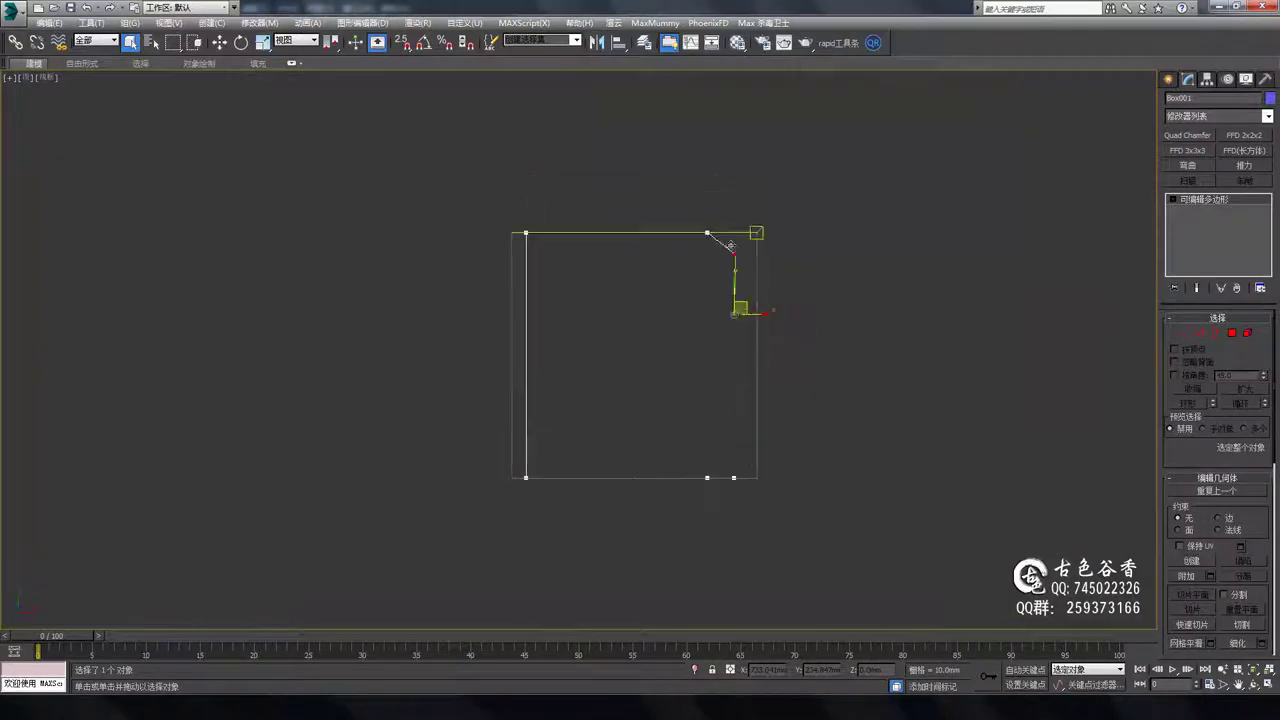
pyautogui.press('F3')
pyautogui.press('F3')
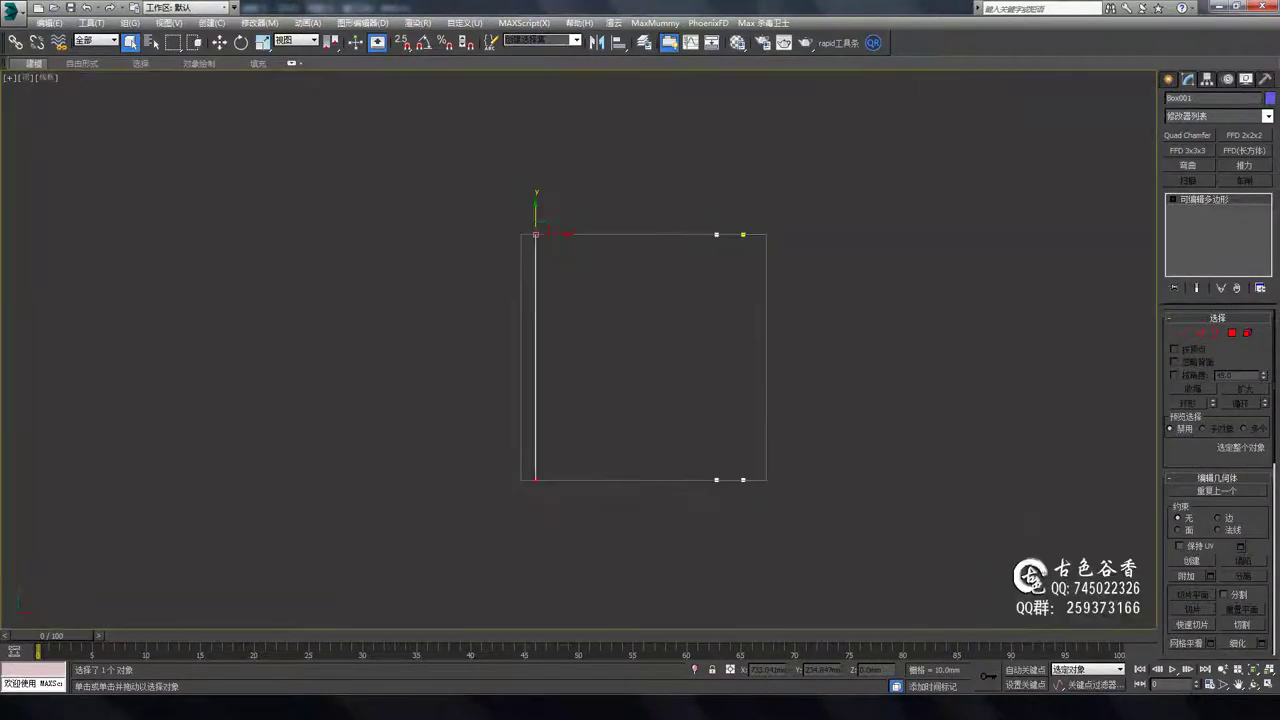
pyautogui.hotkey('alt', 'w')
pyautogui.hotkey('alt', 'w')
pyautogui.press('F3')
pyautogui.press('F3')
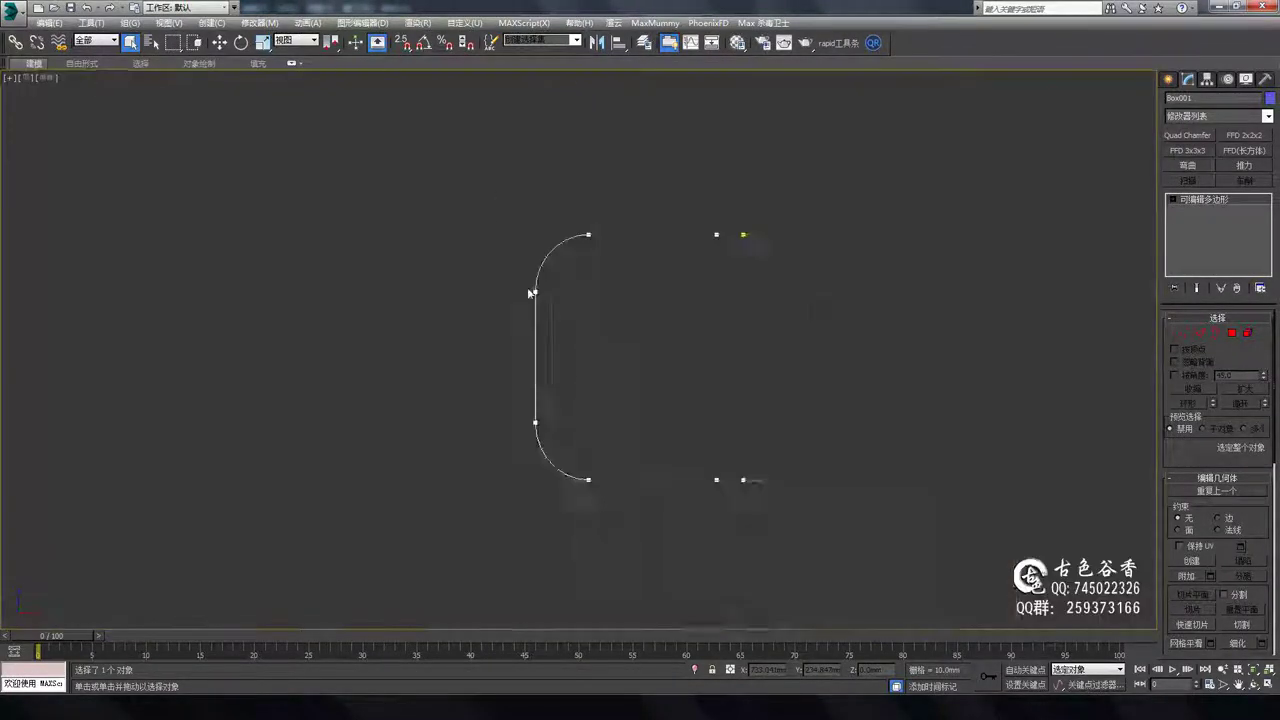
pyautogui.scroll(2, 564, 426)
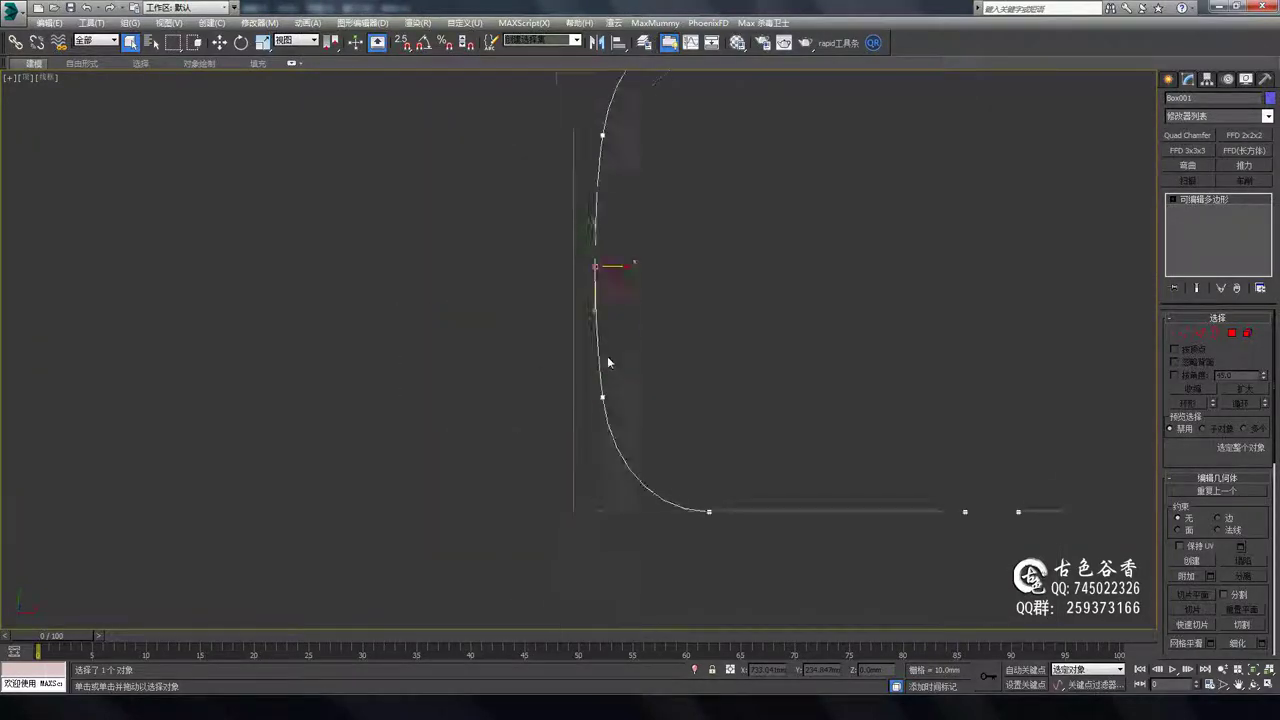
pyautogui.keyDown('alt'); pyautogui.moveTo(607, 362); pyautogui.dragTo(520, 231, button='middle'); pyautogui.keyUp('alt')
# Select the armrest curve's right and top-left end vertices over the chair photo in the Front view.
pyautogui.press('f')
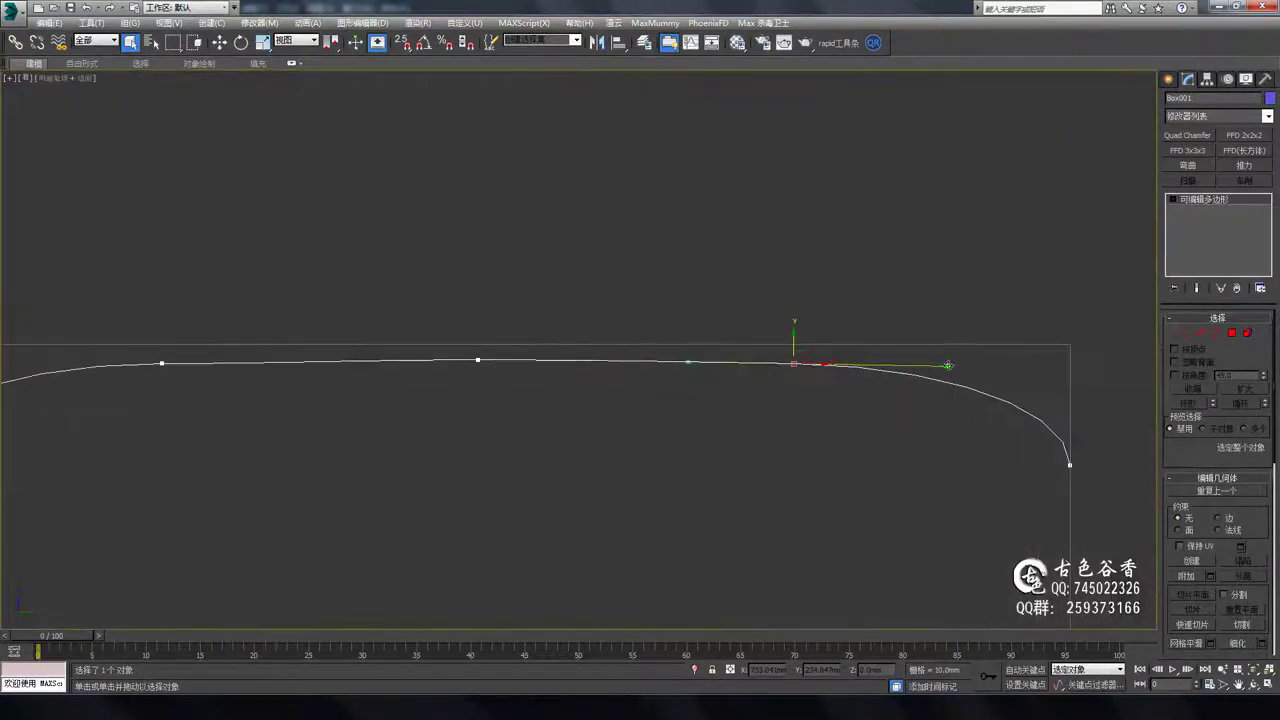
pyautogui.hotkey('alt', 'w')
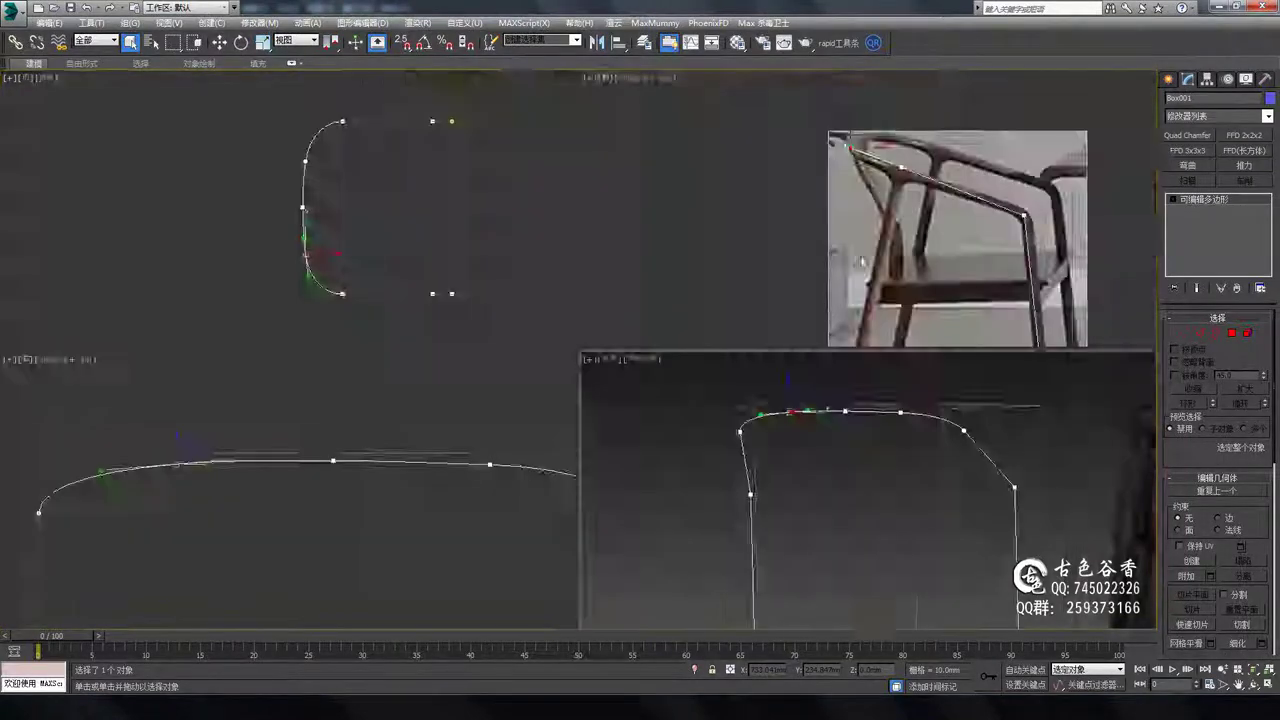
pyautogui.hotkey('alt', 'w')
pyautogui.scroll(-5, 541, 183)
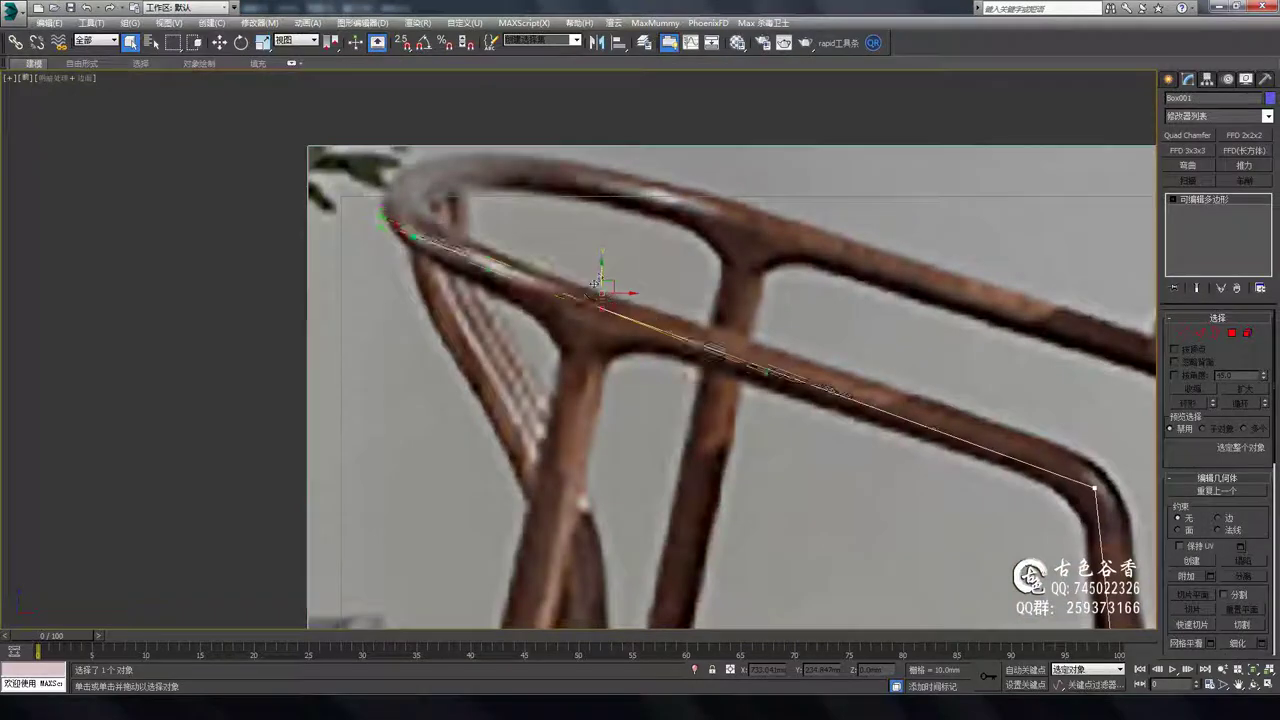
pyautogui.click(1095, 488)
pyautogui.moveTo(1095, 470); pyautogui.dragTo(985, 380, button='middle')
pyautogui.scroll(-3, 654, 297)
pyautogui.scroll(6, 512, 203)
pyautogui.click(512, 203)
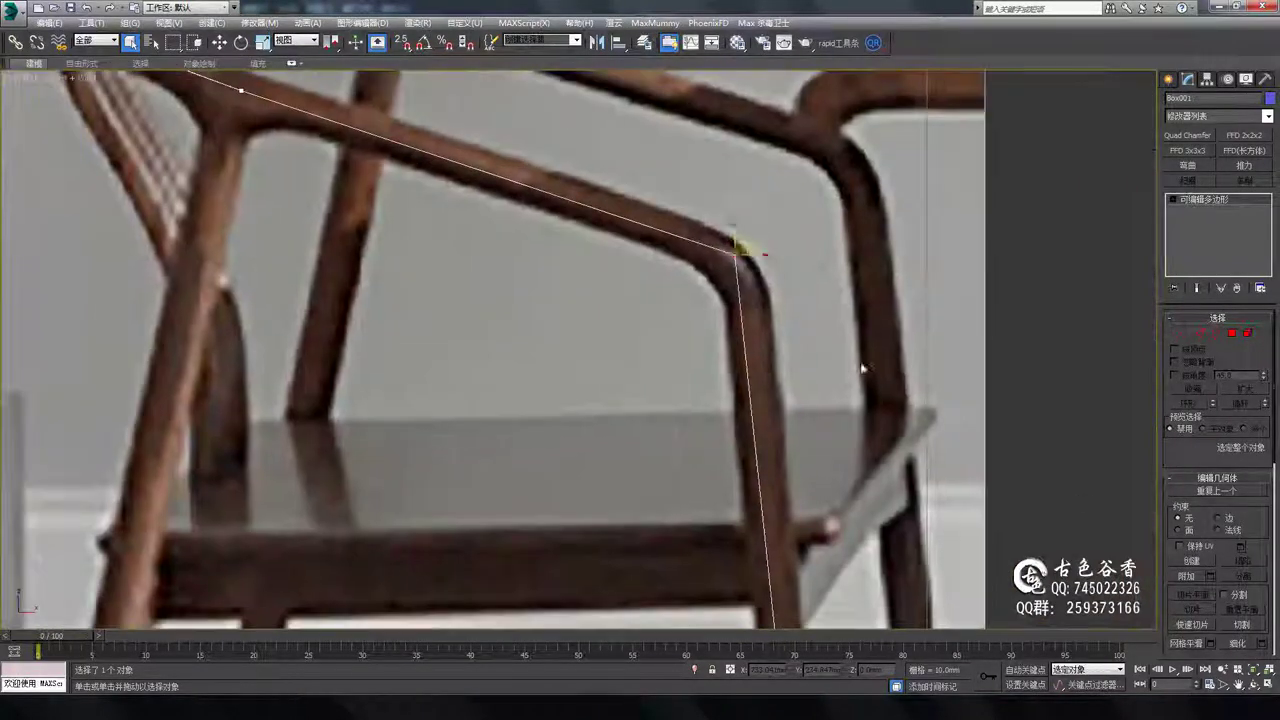
pyautogui.press('z')
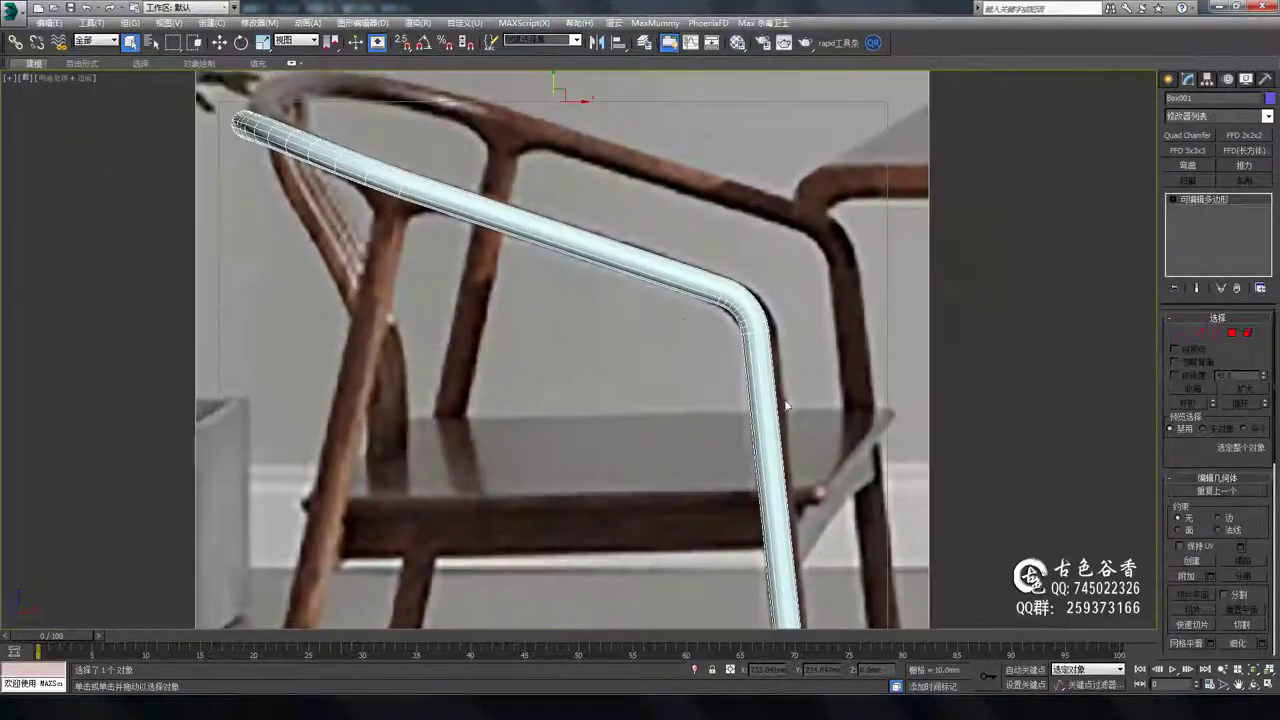
# Zoom out to the whole armrest frame and check the leg post in four viewports.
pyautogui.scroll(3, 786, 405)
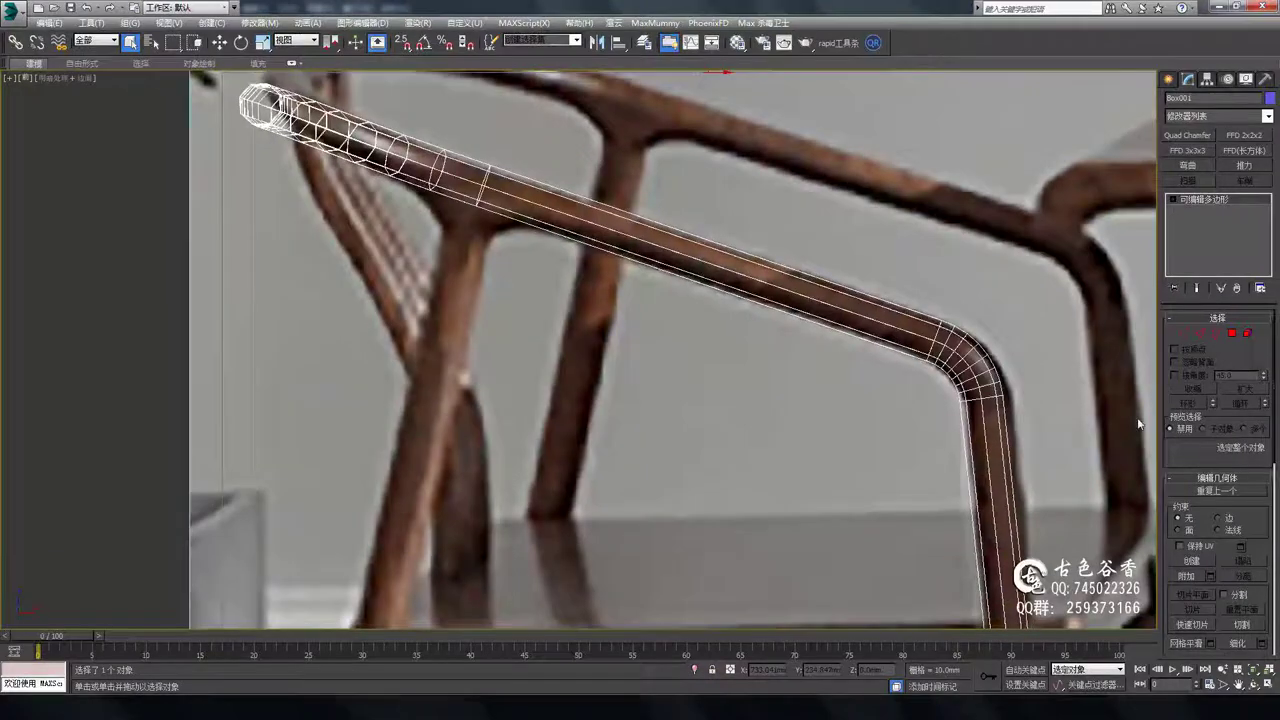
pyautogui.scroll(-5, 1137, 417)
pyautogui.moveTo(765, 452); pyautogui.dragTo(746, 359, button='middle')
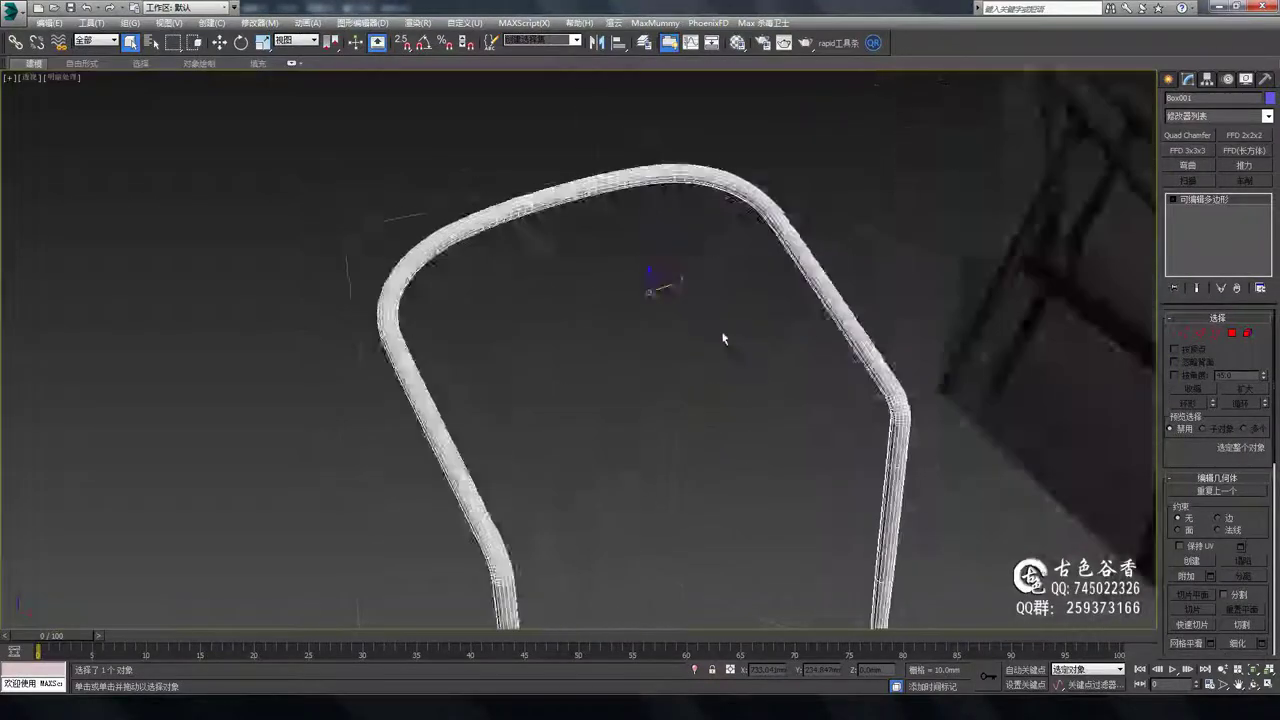
pyautogui.hotkey('alt', 'w')
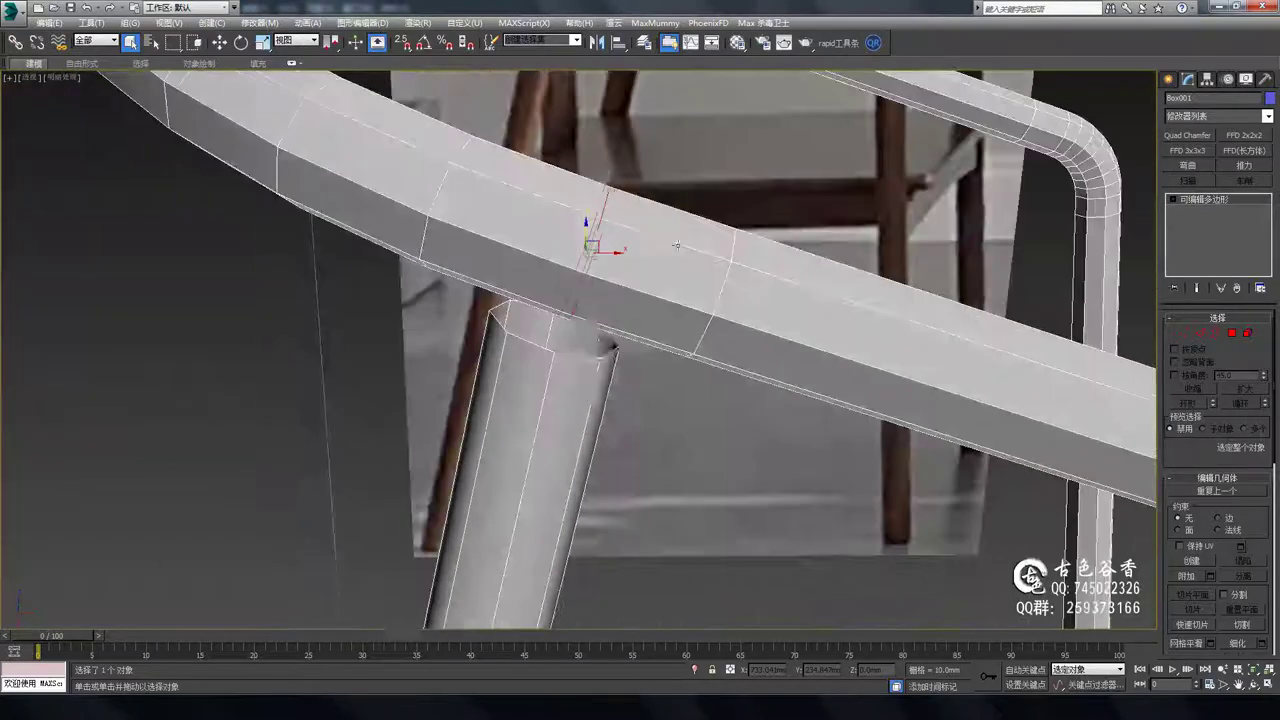
# Chamfer the leg-to-armrest joint with 2 segments and a 17.096 amount.
pyautogui.moveTo(587, 377); pyautogui.dragTo(590, 345)
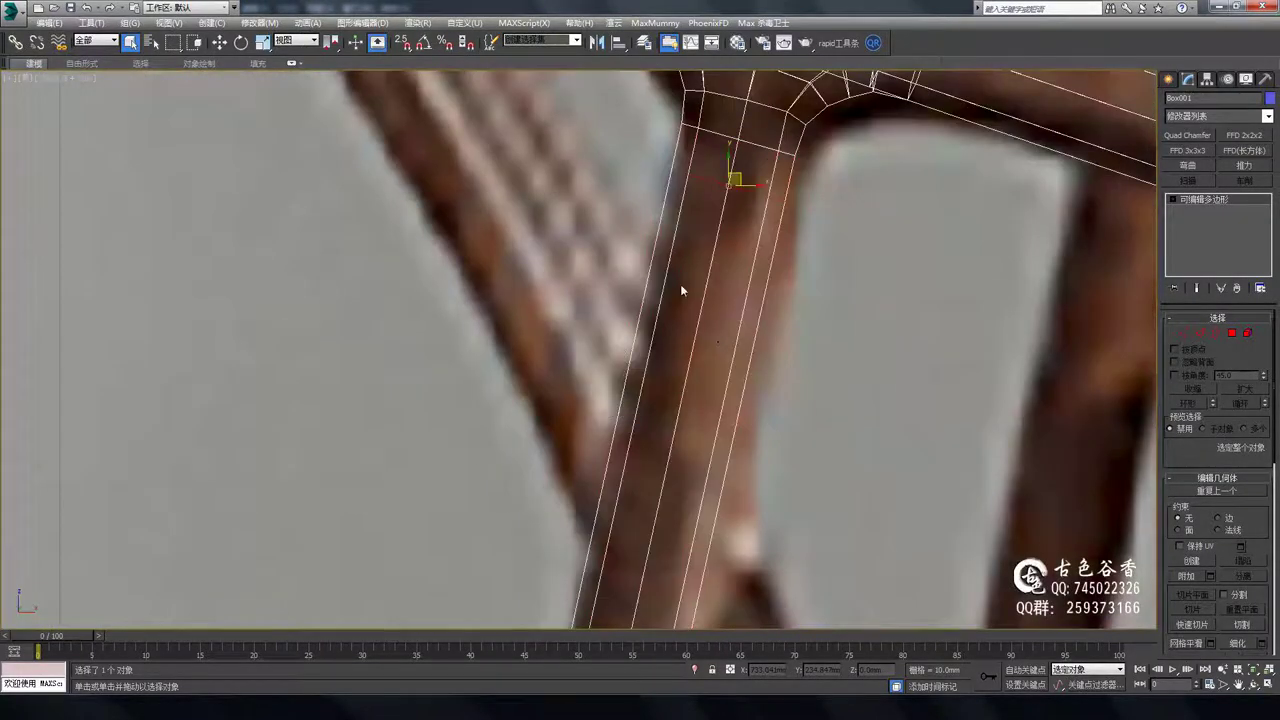
pyautogui.scroll(-3, 680, 284)
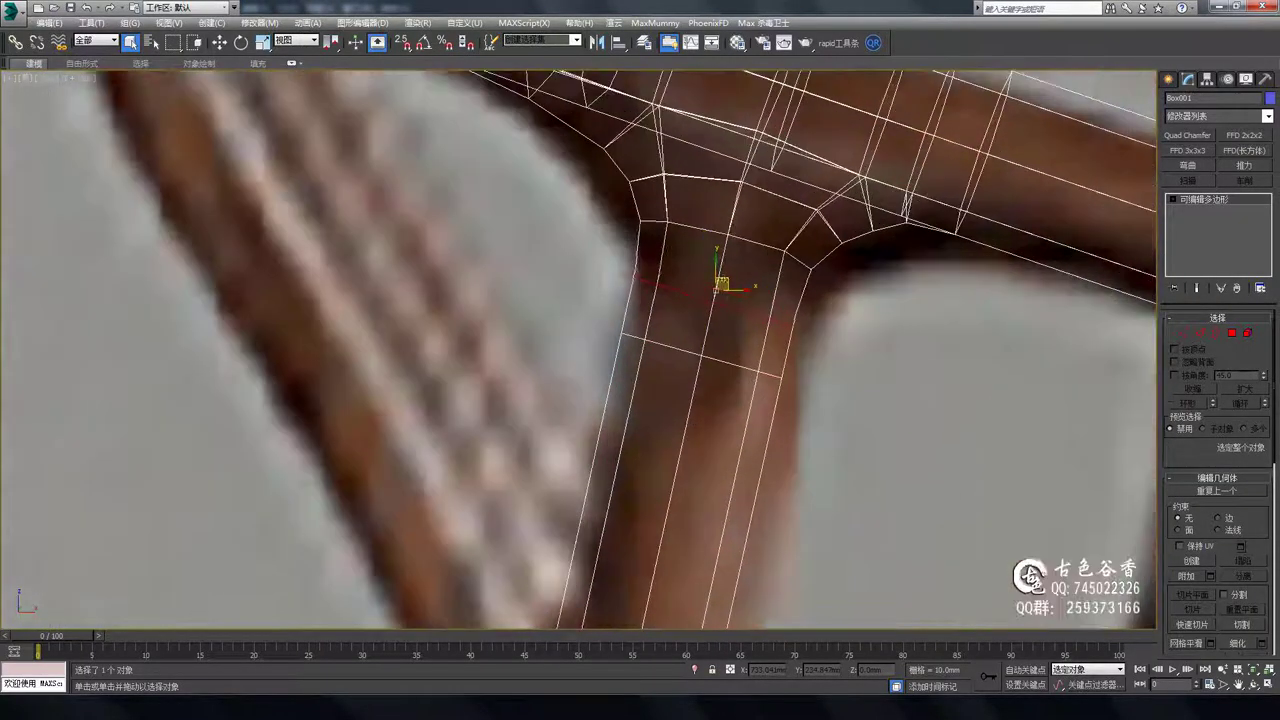
pyautogui.scroll(-3, 700, 286)
pyautogui.scroll(-3, 700, 286)
pyautogui.scroll(-3, 706, 344)
pyautogui.scroll(5, 815, 288)
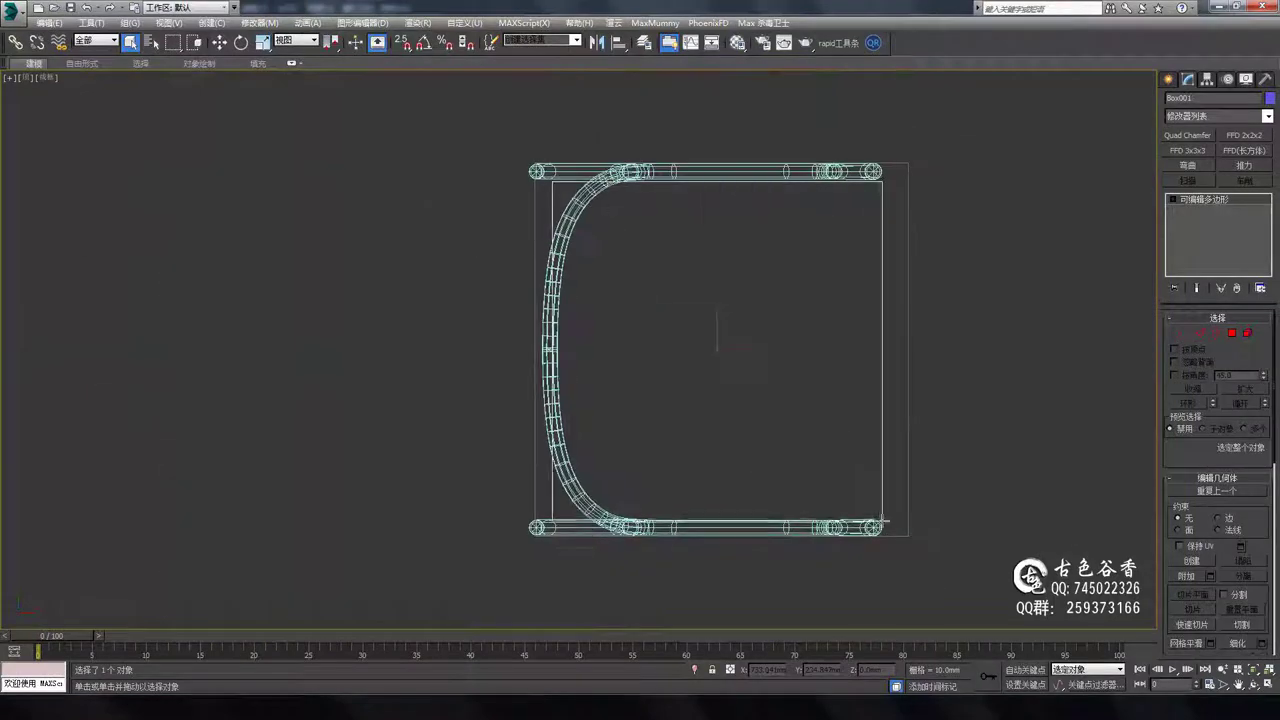
# Orbit and zoom around the chair to check the seat board against the reference photo.
pyautogui.keyDown('alt'); pyautogui.moveTo(924, 339); pyautogui.dragTo(1000, 472, button='middle'); pyautogui.keyUp('alt')
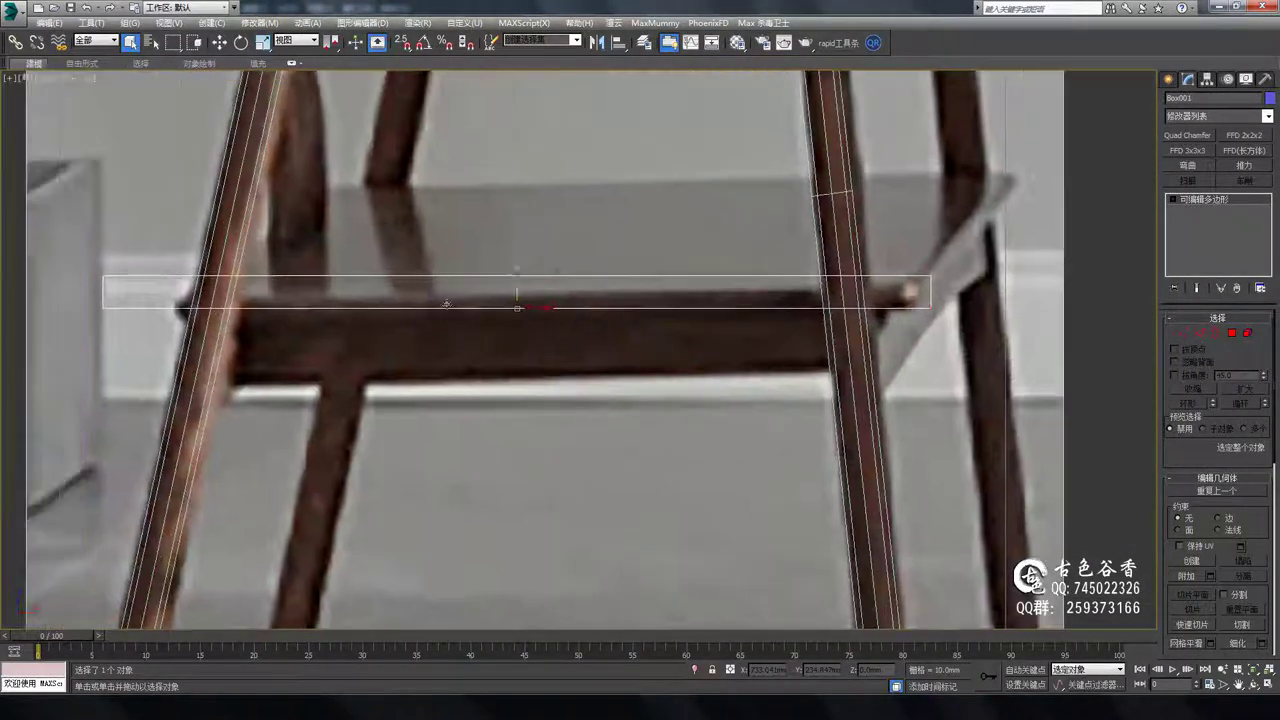
pyautogui.scroll(-2, 850, 376)
pyautogui.scroll(-2, 850, 376)
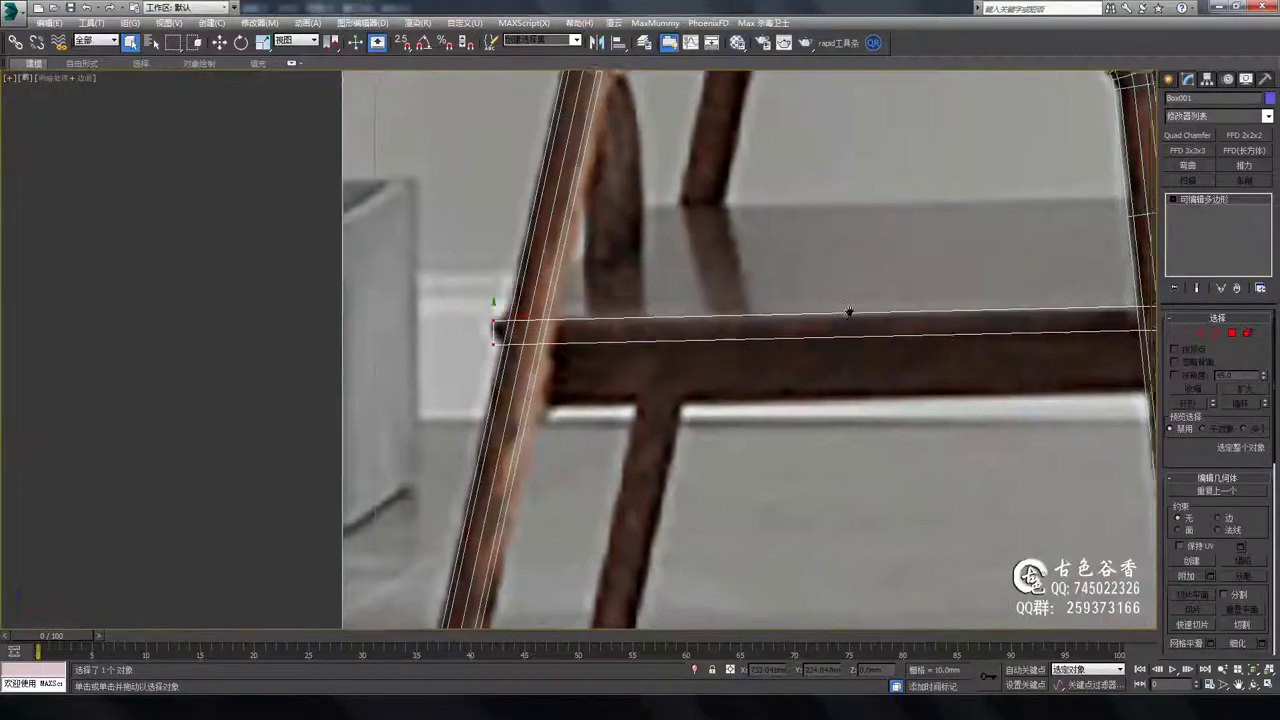
pyautogui.scroll(-4, 850, 376)
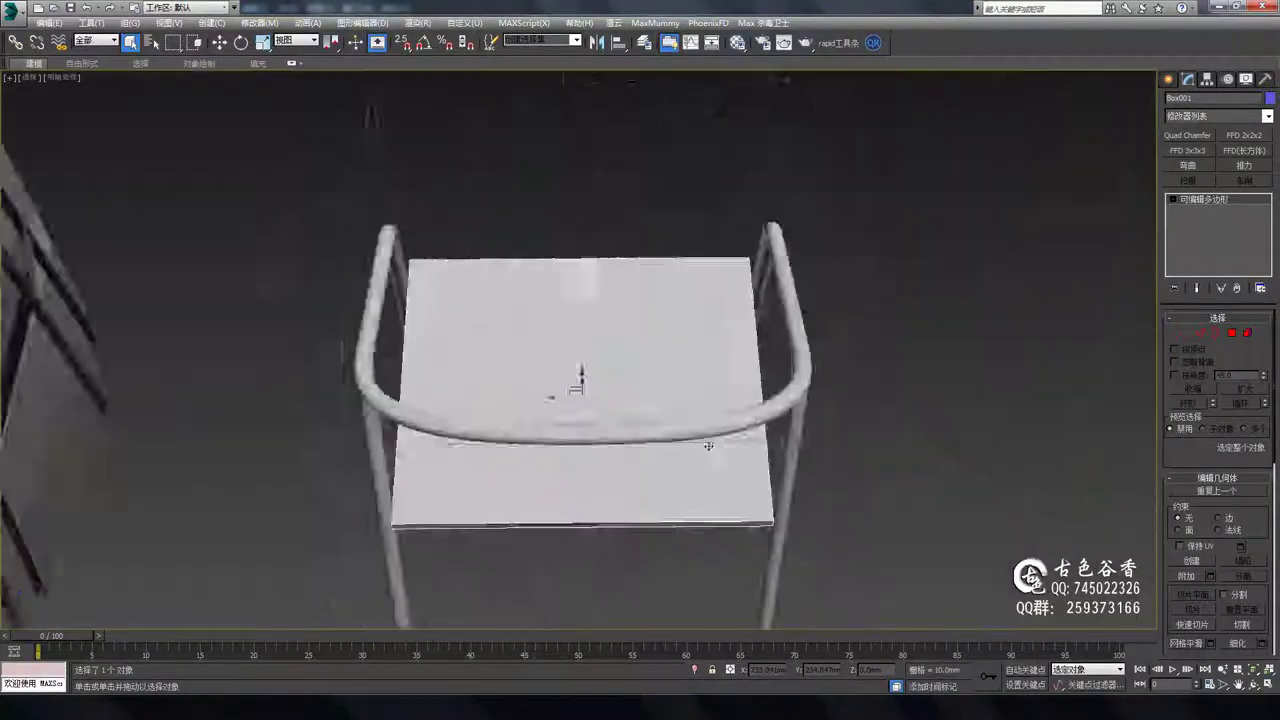
pyautogui.scroll(3, 654, 515)
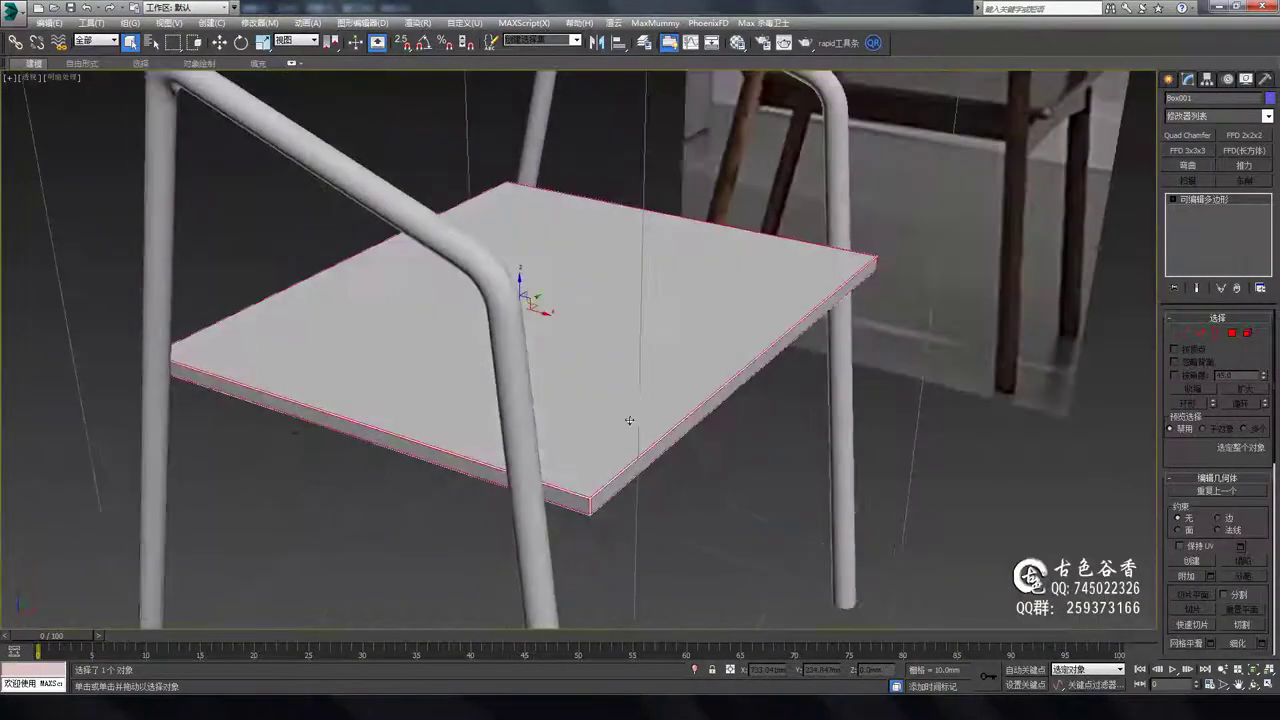
pyautogui.scroll(3, 654, 515)
pyautogui.scroll(-3, 664, 506)
pyautogui.keyDown('alt'); pyautogui.moveTo(664, 506); pyautogui.dragTo(714, 451, button='middle'); pyautogui.keyUp('alt')
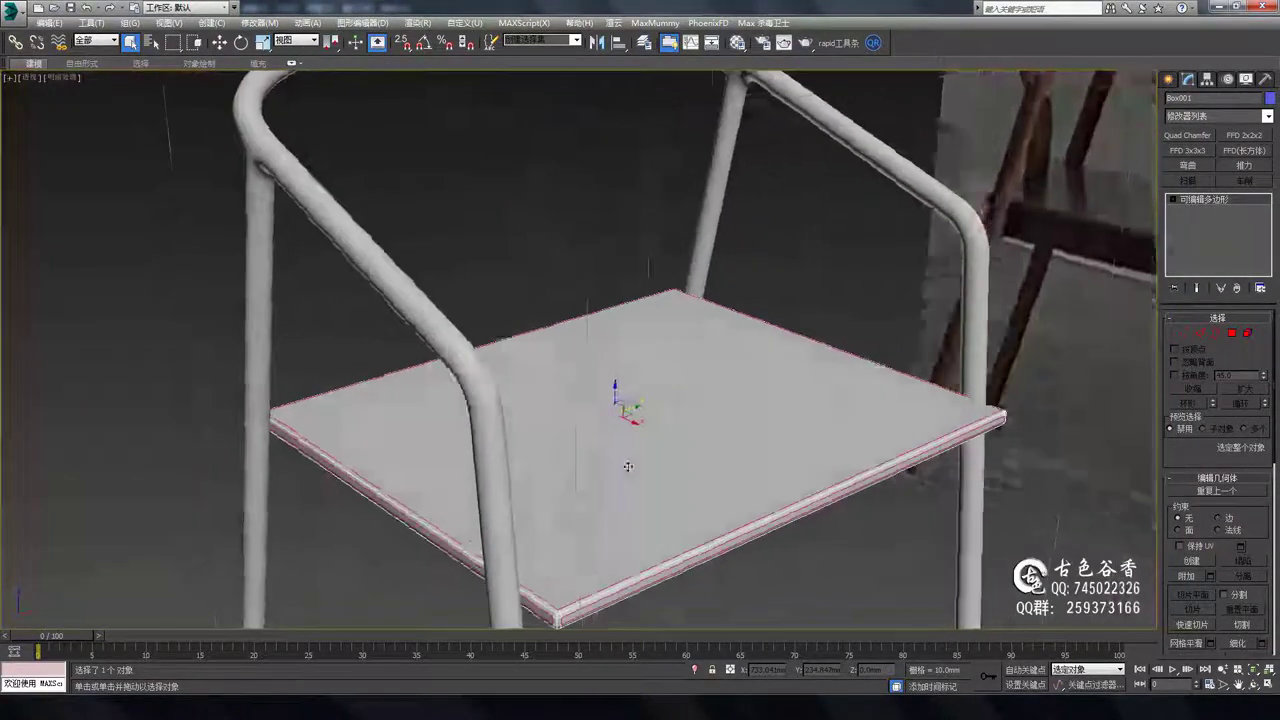
pyautogui.moveTo(628, 466)
pyautogui.keyDown('alt'); pyautogui.mouseDown(button='middle')
pyautogui.moveTo(590, 470)
pyautogui.moveTo(594, 344)
pyautogui.mouseUp(button='middle'); pyautogui.keyUp('alt')
pyautogui.scroll(-5, 586, 471)
pyautogui.scroll(5, 586, 471)
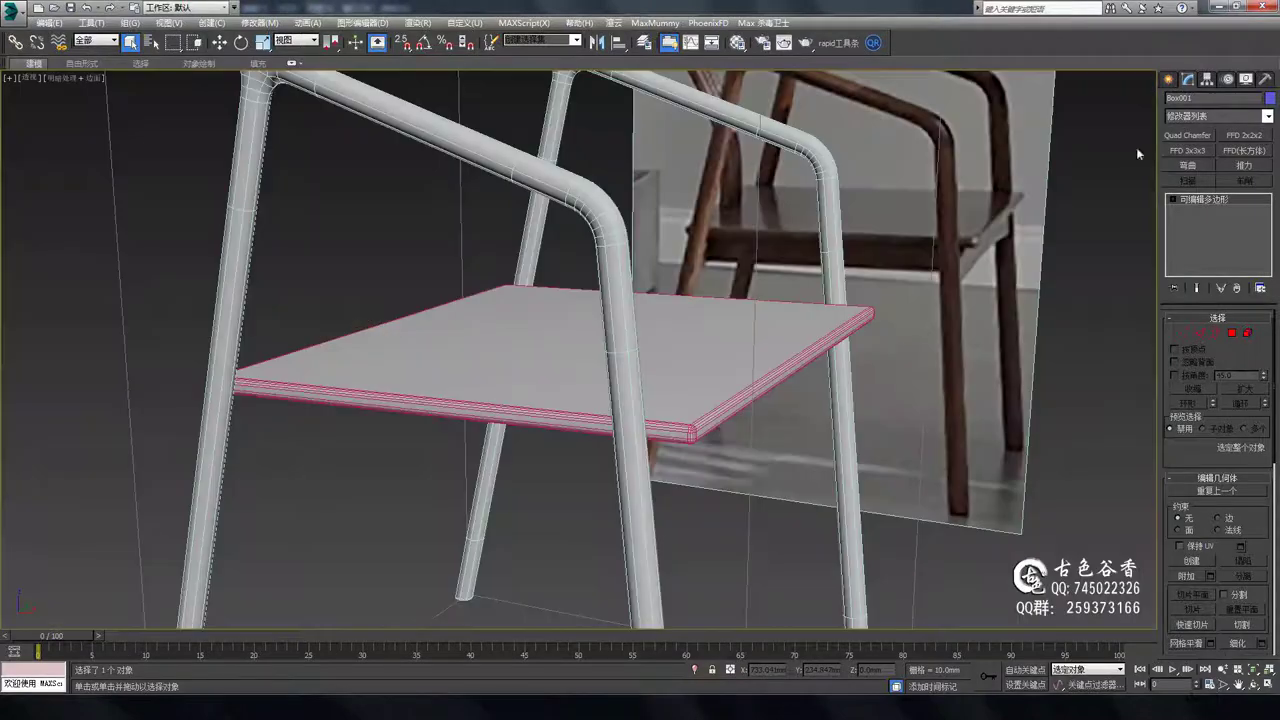
# In Front view, draw a rectangle just below the seat bar stretching out to the leg.
pyautogui.press('f')
pyautogui.press('c')
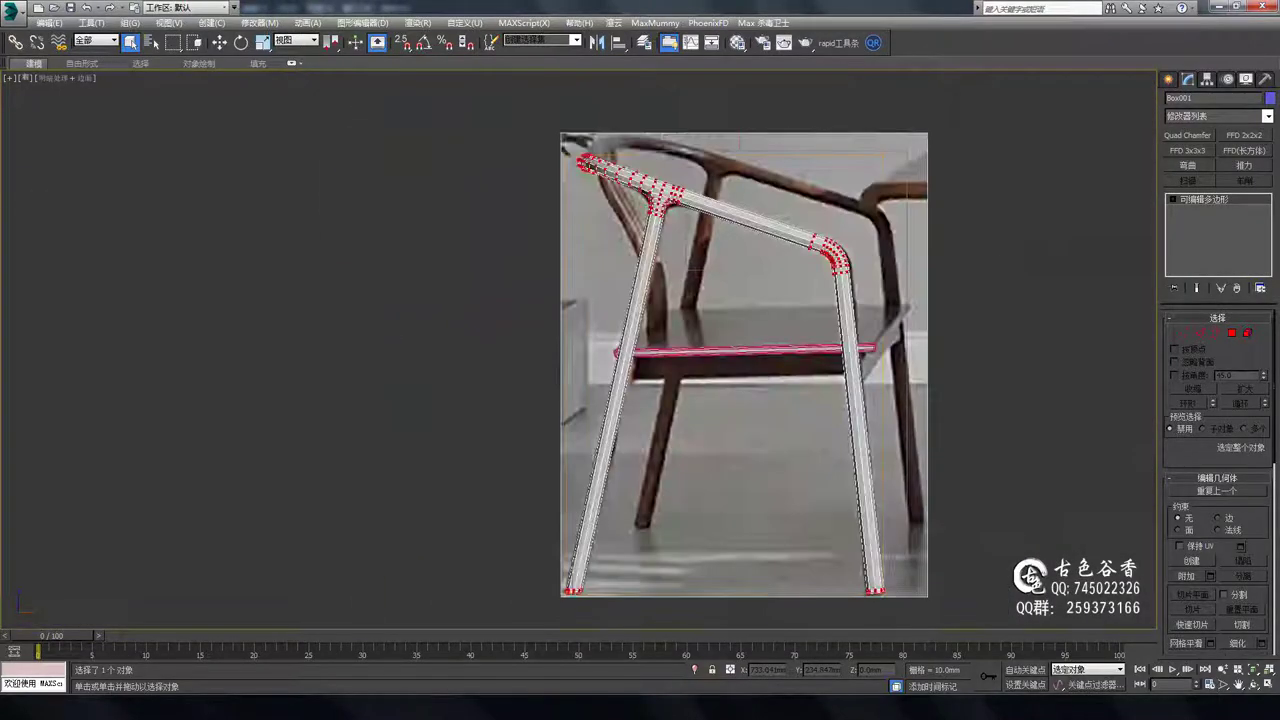
pyautogui.scroll(5, 863, 242)
pyautogui.scroll(-3, 863, 242)
pyautogui.press('f')
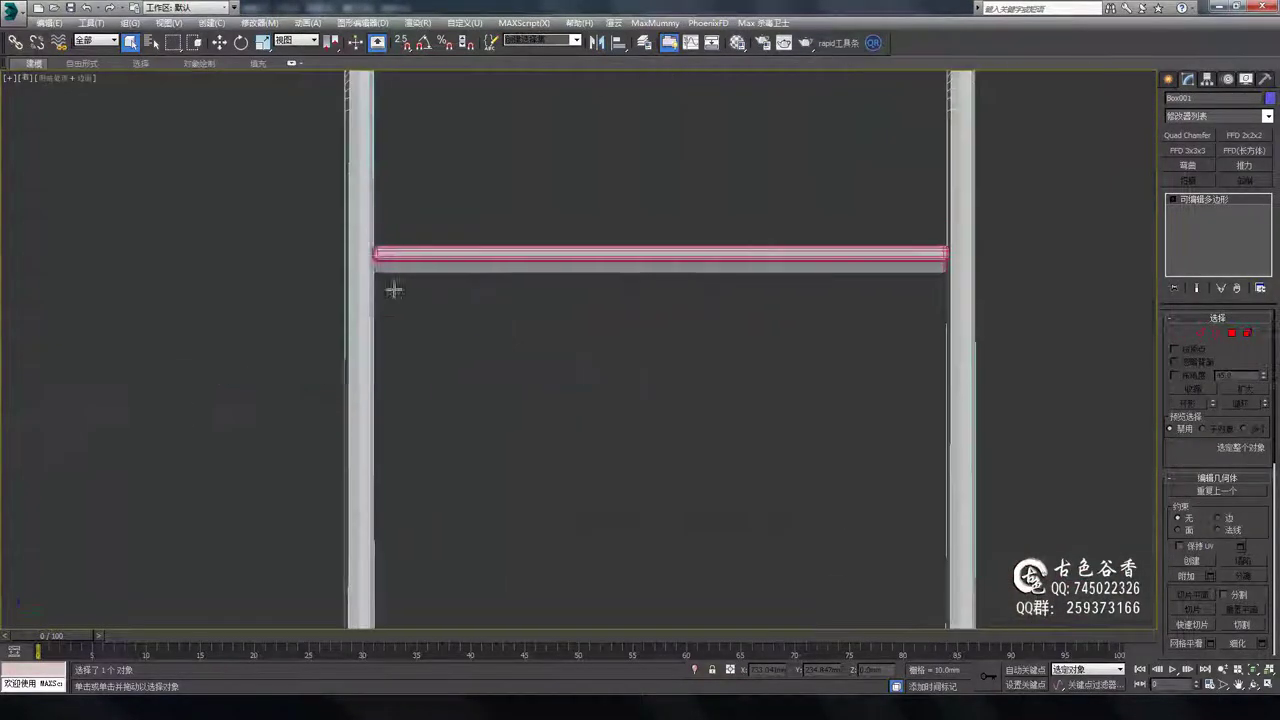
pyautogui.moveTo(351, 289); pyautogui.dragTo(915, 382)
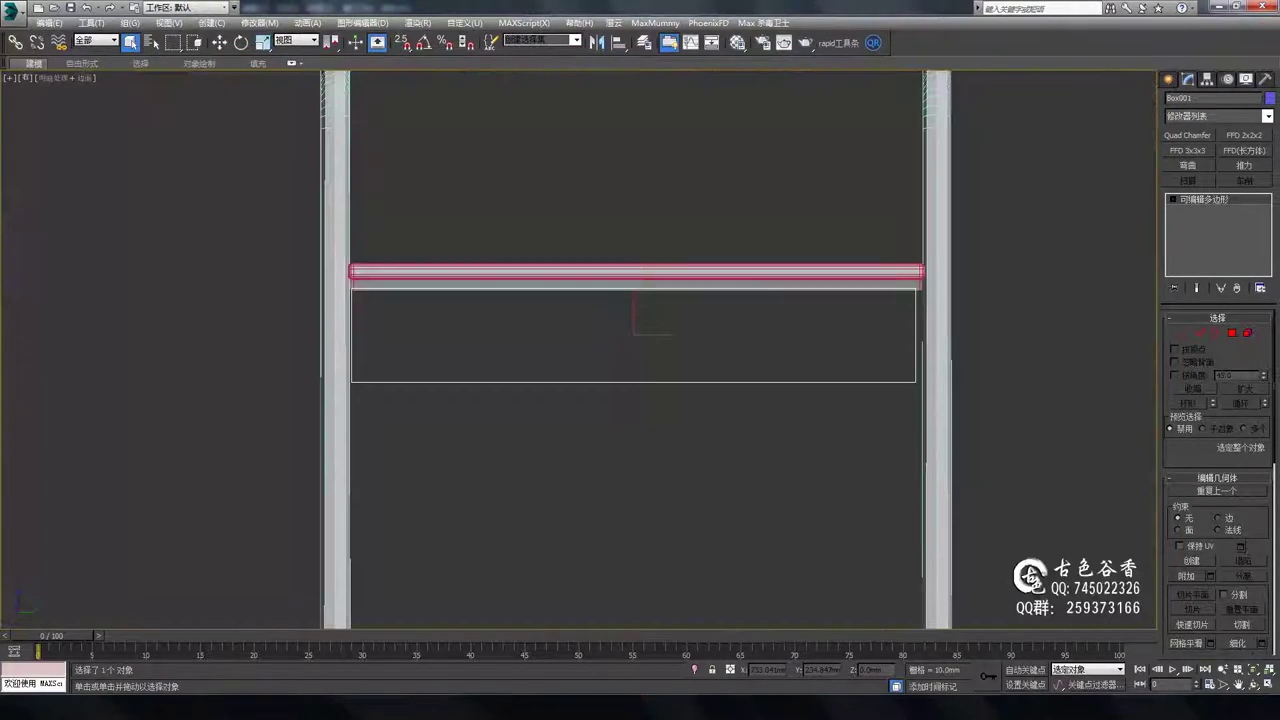
pyautogui.scroll(3, 997, 394)
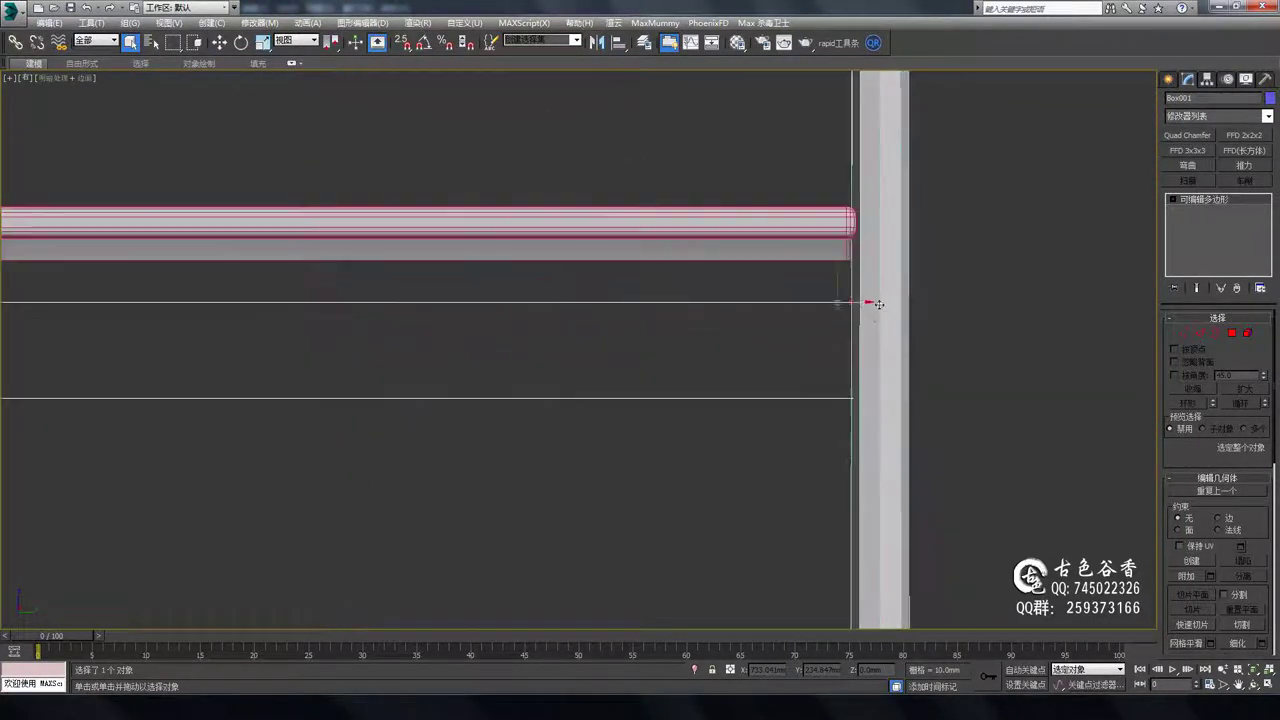
pyautogui.moveTo(400, 400); pyautogui.dragTo(1180, 400, button='middle')
pyautogui.scroll(-2, 560, 400)
# Slide the apron's end vertex right, make it Bezier, and bend the edge into a smooth curve.
pyautogui.scroll(2, 957, 351)
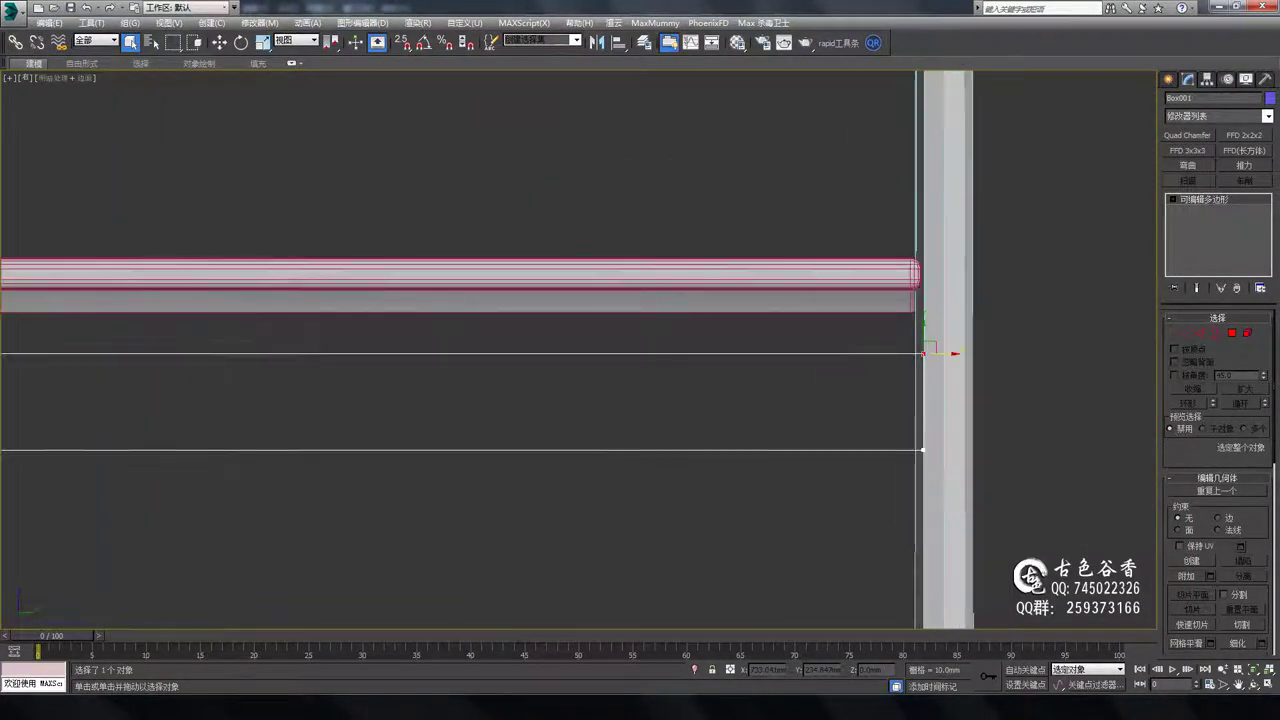
pyautogui.moveTo(957, 351)
pyautogui.mouseDown(button='middle')
pyautogui.moveTo(1150, 330)
pyautogui.moveTo(749, 351)
pyautogui.mouseUp(button='middle')
pyautogui.scroll(2, 828, 370)
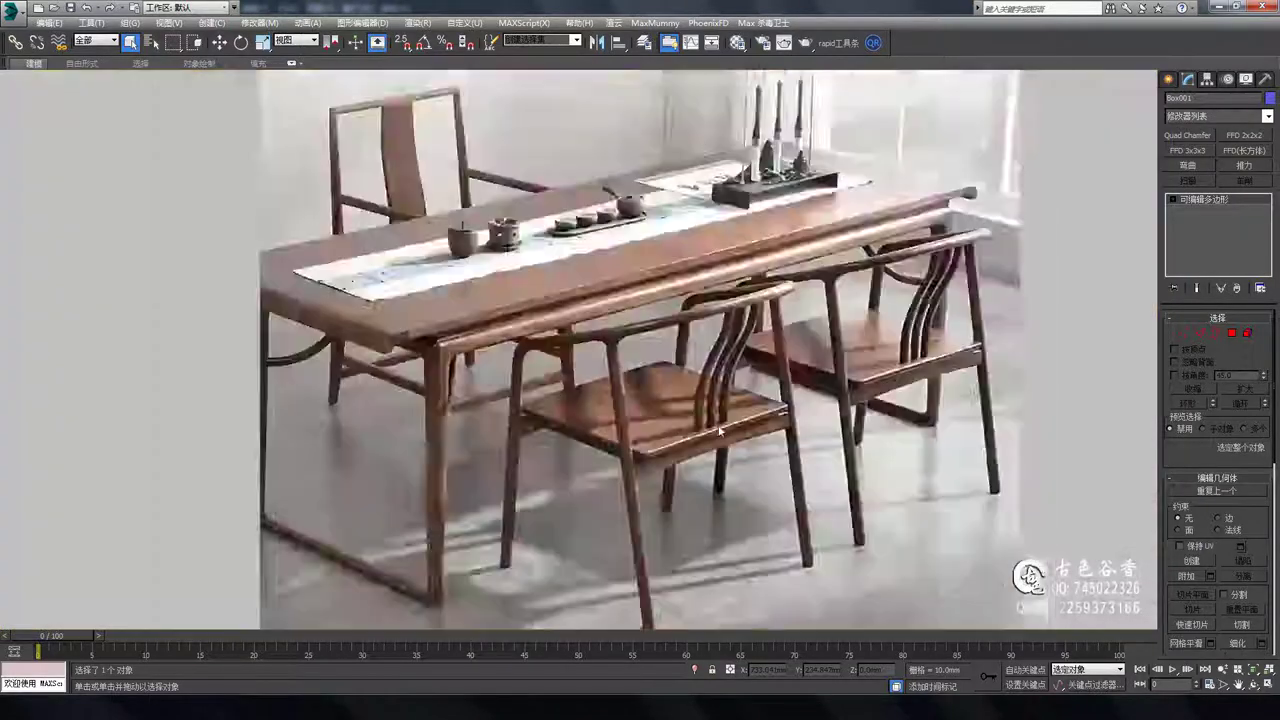
pyautogui.moveTo(980, 374); pyautogui.dragTo(890, 335, button='middle')
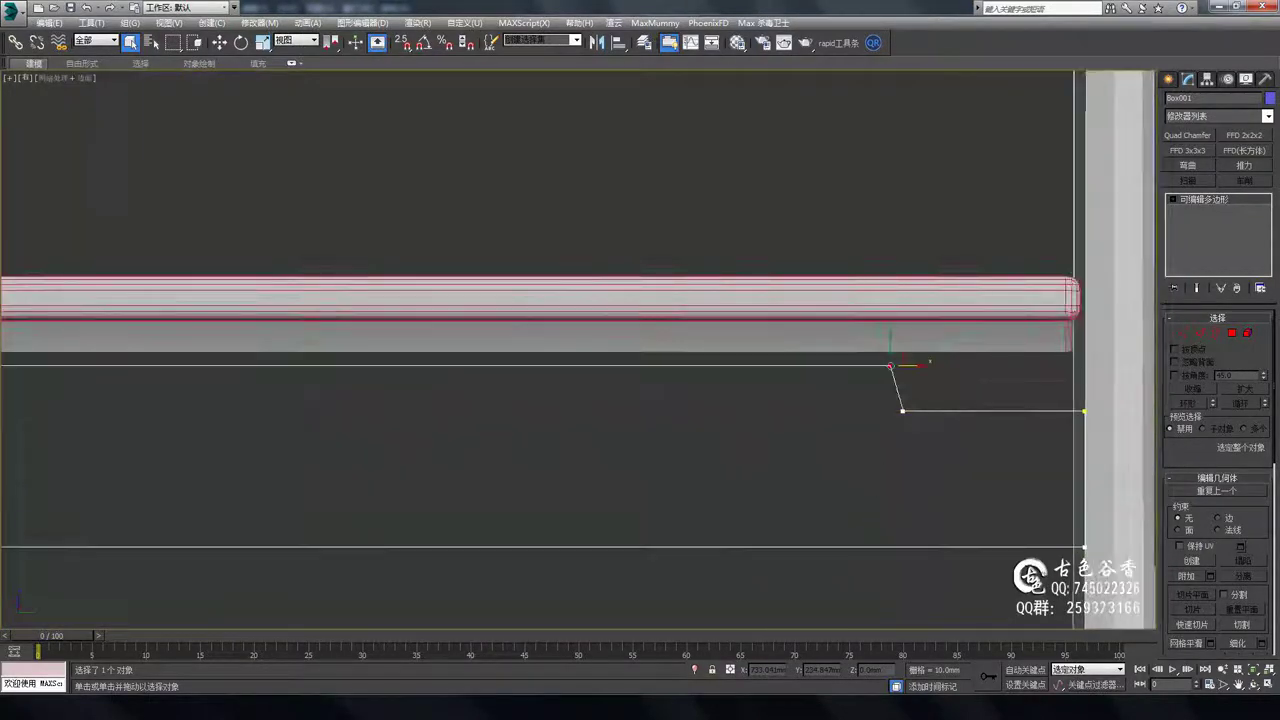
pyautogui.scroll(-3, 890, 366)
pyautogui.scroll(-1, 800, 411)
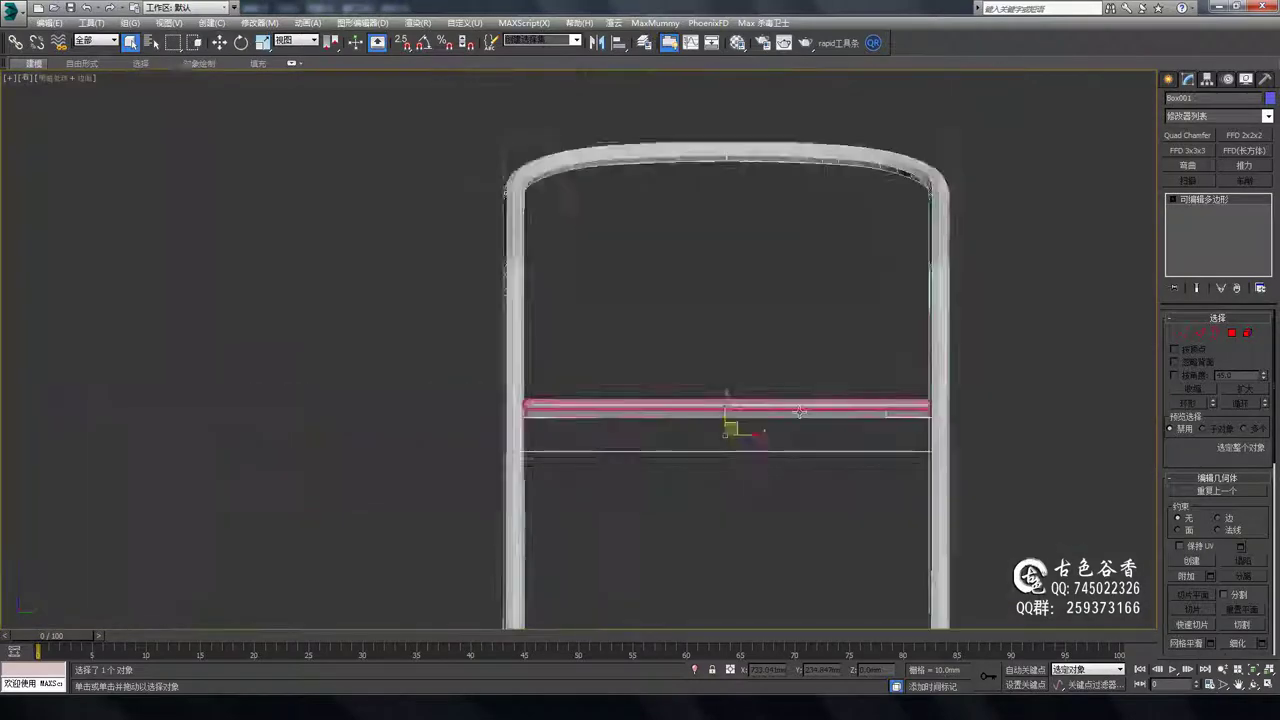
pyautogui.scroll(2, 866, 410)
pyautogui.scroll(1, 856, 412)
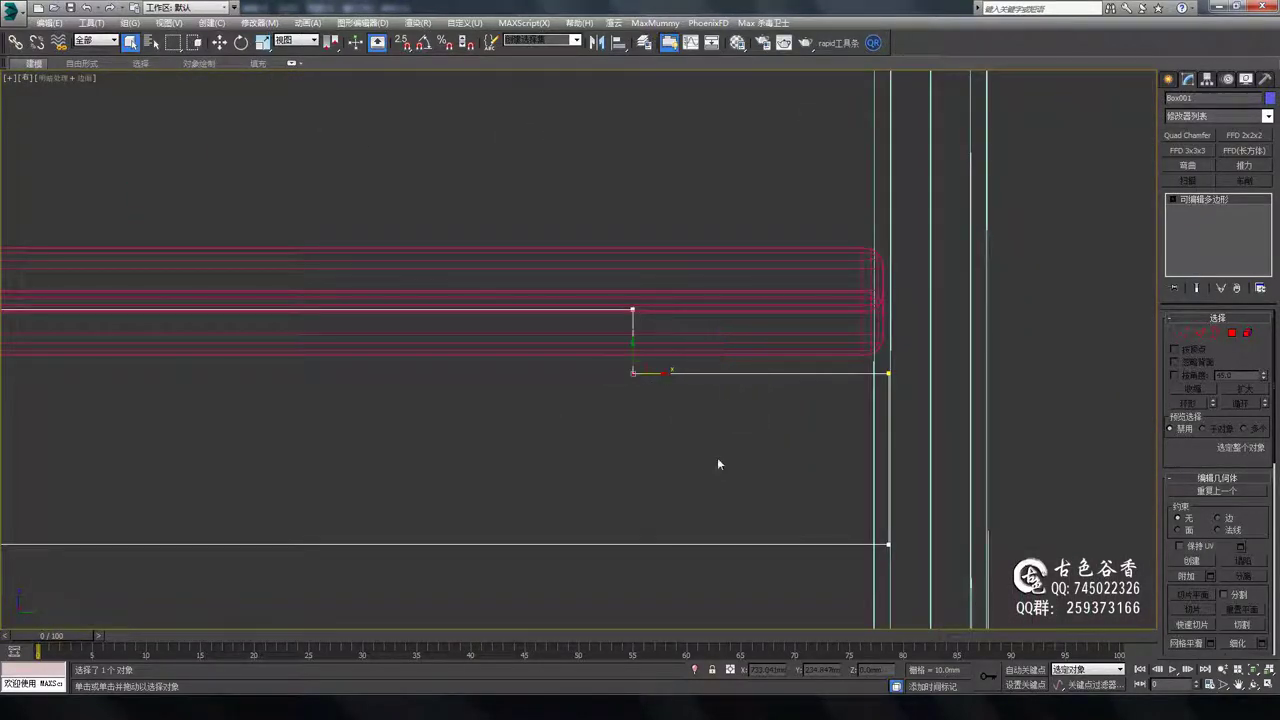
pyautogui.scroll(-1, 717, 464)
pyautogui.moveTo(540, 414); pyautogui.dragTo(647, 418)
pyautogui.scroll(2, 986, 379)
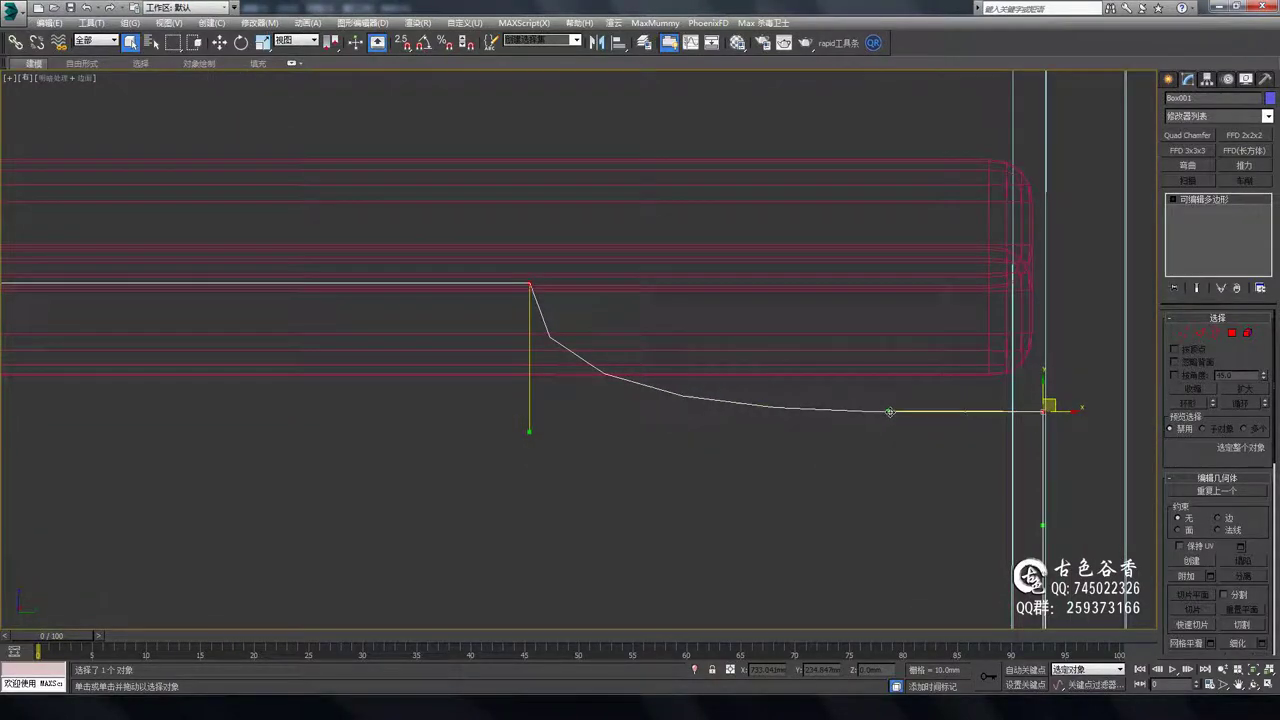
pyautogui.rightClick(600, 210)
pyautogui.moveTo(830, 381)
pyautogui.mouseDown(button='middle')
pyautogui.moveTo(600, 210)
pyautogui.moveTo(476, 273)
pyautogui.mouseUp(button='middle')
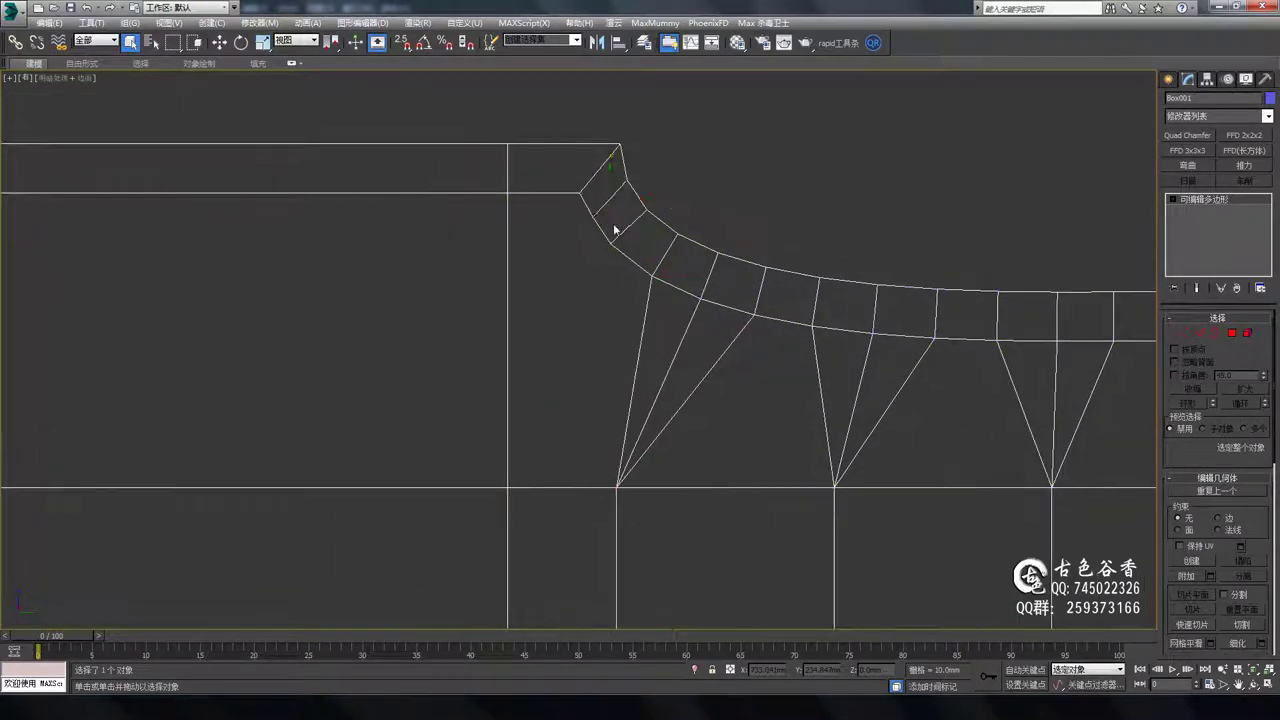
# Return to a single shaded Perspective view and show the extra modeling tools.
pyautogui.hotkey('alt', 'w')
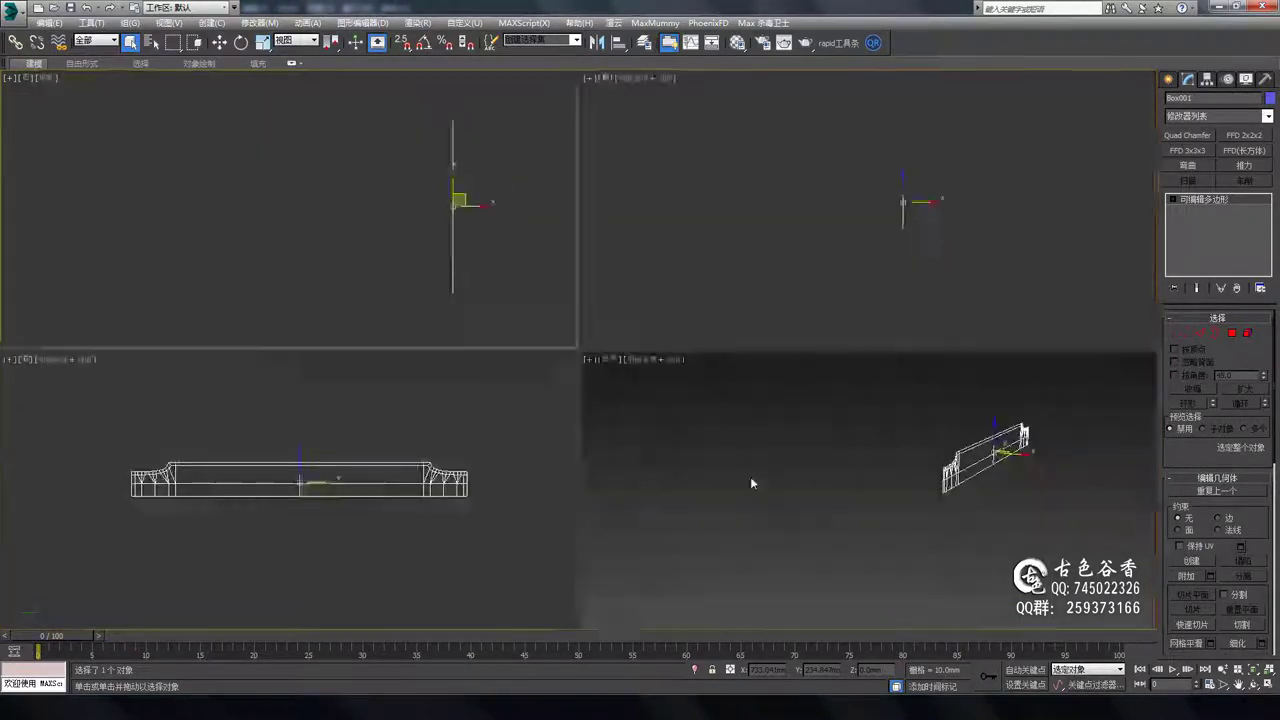
pyautogui.hotkey('alt', 'w')
pyautogui.press('z')
pyautogui.click(33, 63)
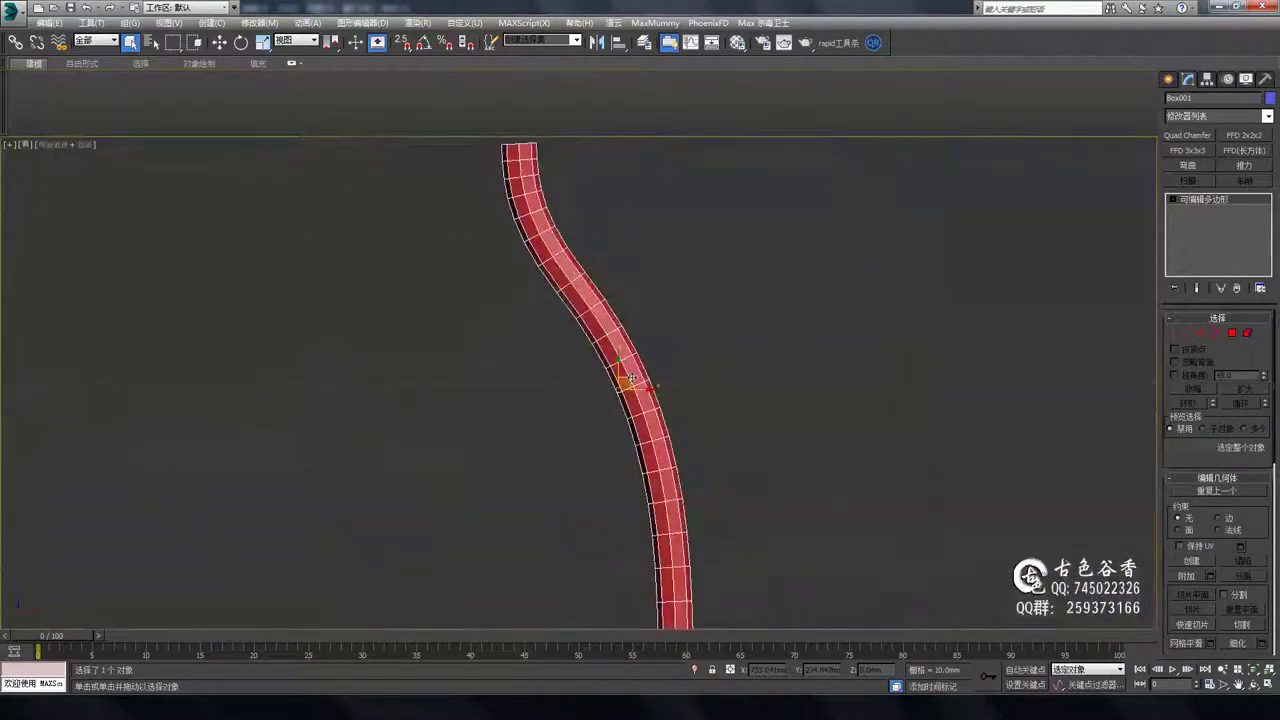
# Frame the chair's central back spindle in the viewport.
pyautogui.moveTo(631, 379); pyautogui.dragTo(626, 354, button='middle')
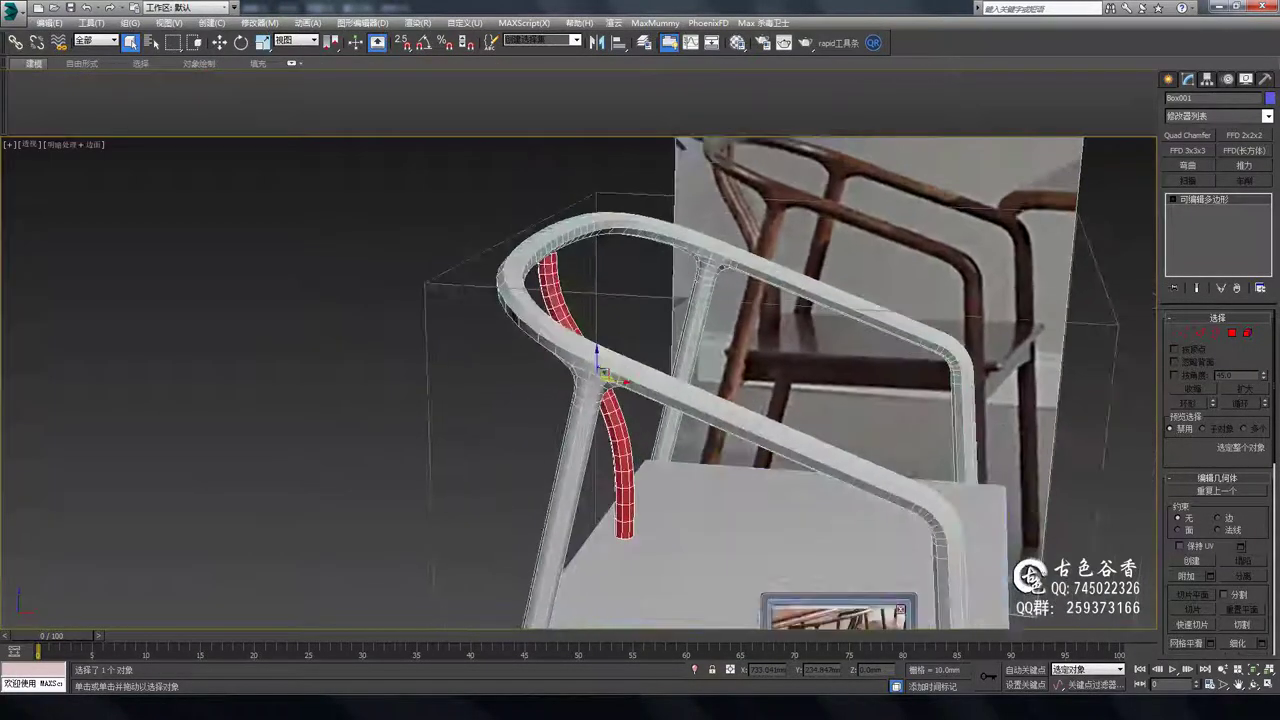
pyautogui.scroll(5, 777, 494)
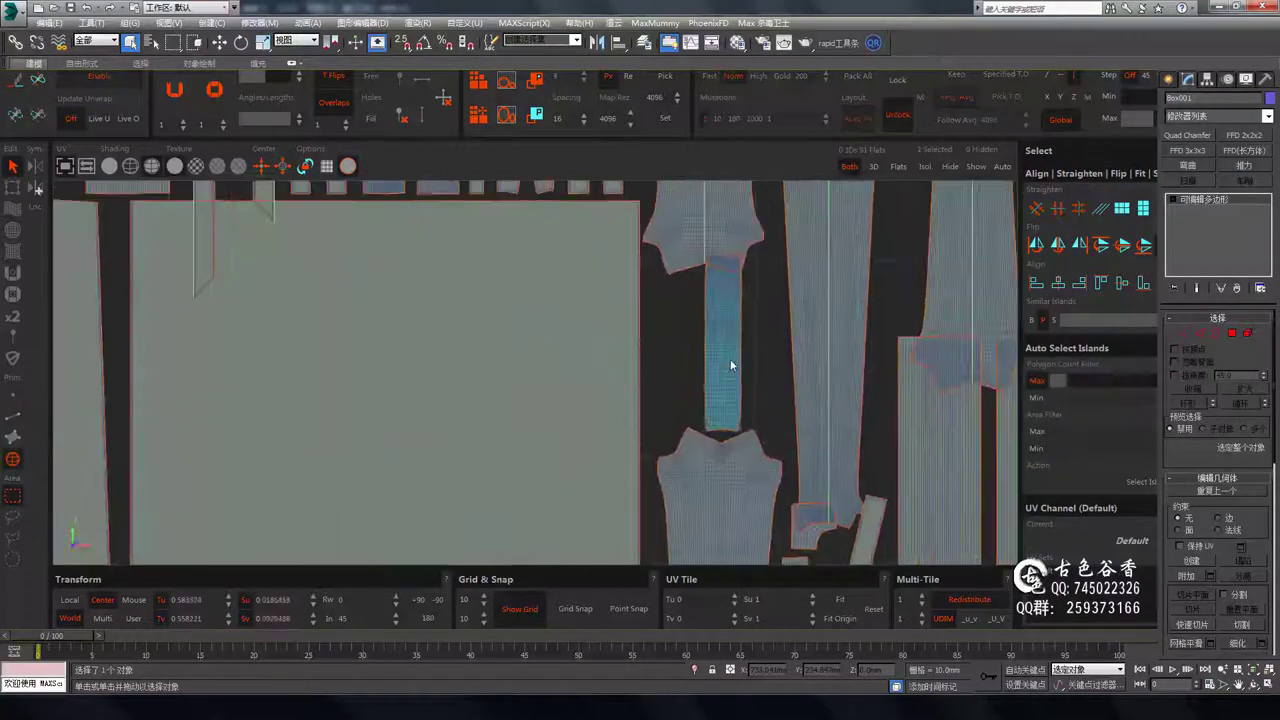
# Select the large UV island in RizomUV.
pyautogui.click(558, 362)
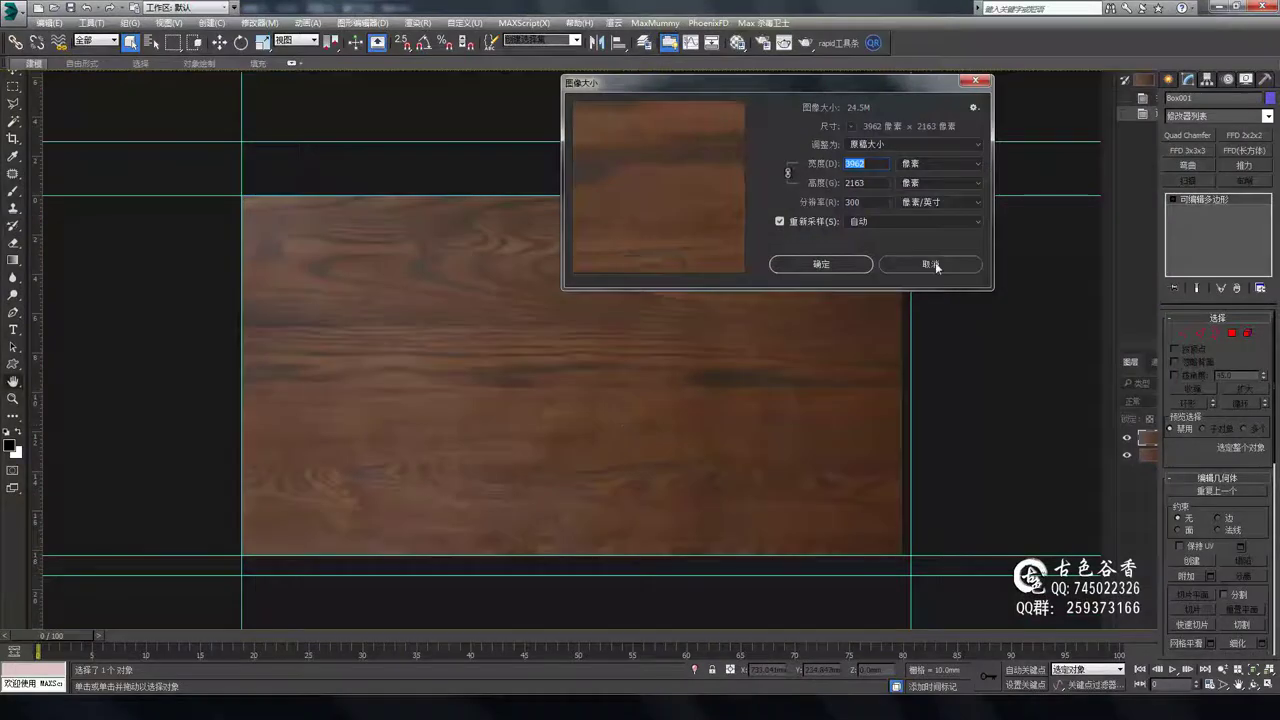
# Confirm the 4096-pixel image width and extend the canvas to a 4096 square.
pyautogui.click(855, 266)
pyautogui.hotkey('ctrl', 'alt', 'c')
pyautogui.write('4')
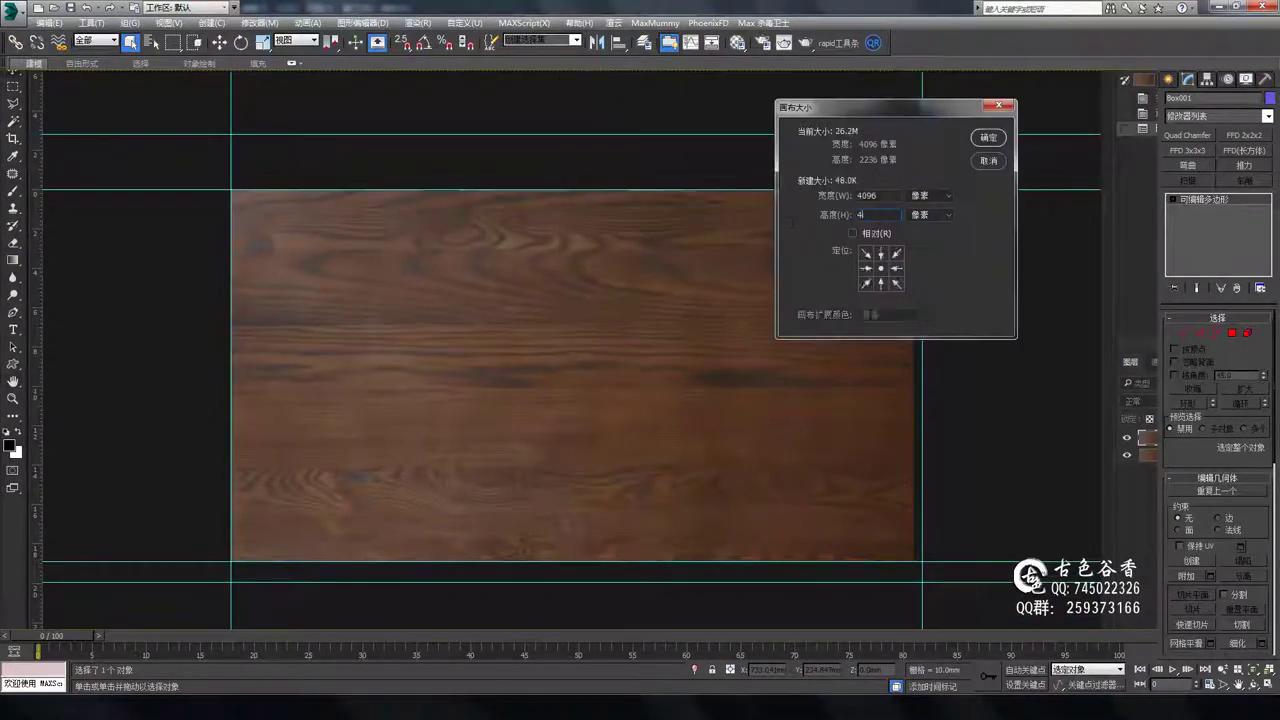
pyautogui.write('096')
pyautogui.press('Return')
# Apply two Curves adjustments to darken the lasso-selected wood, then deselect.
pyautogui.hotkey('ctrl', 'alt', 'm')
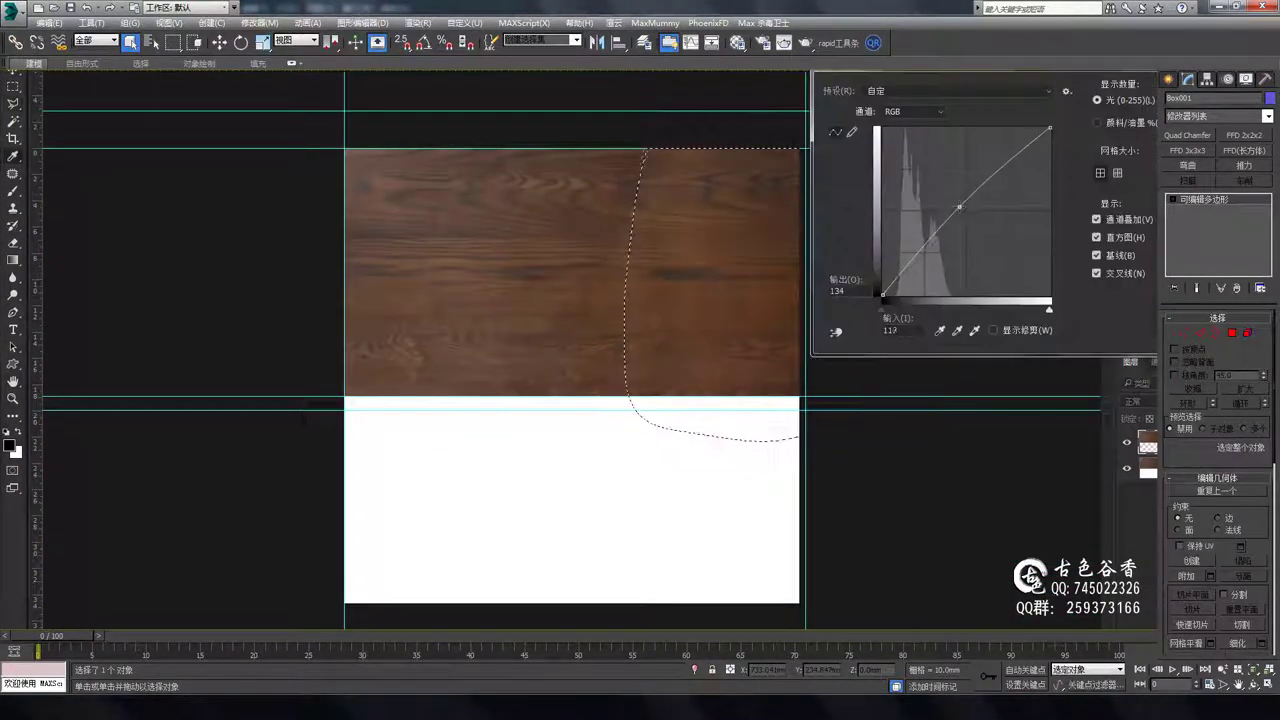
pyautogui.press('Return')
pyautogui.hotkey('ctrl', 'alt', 'm')
pyautogui.press('Return')
pyautogui.hotkey('ctrl', 'd')
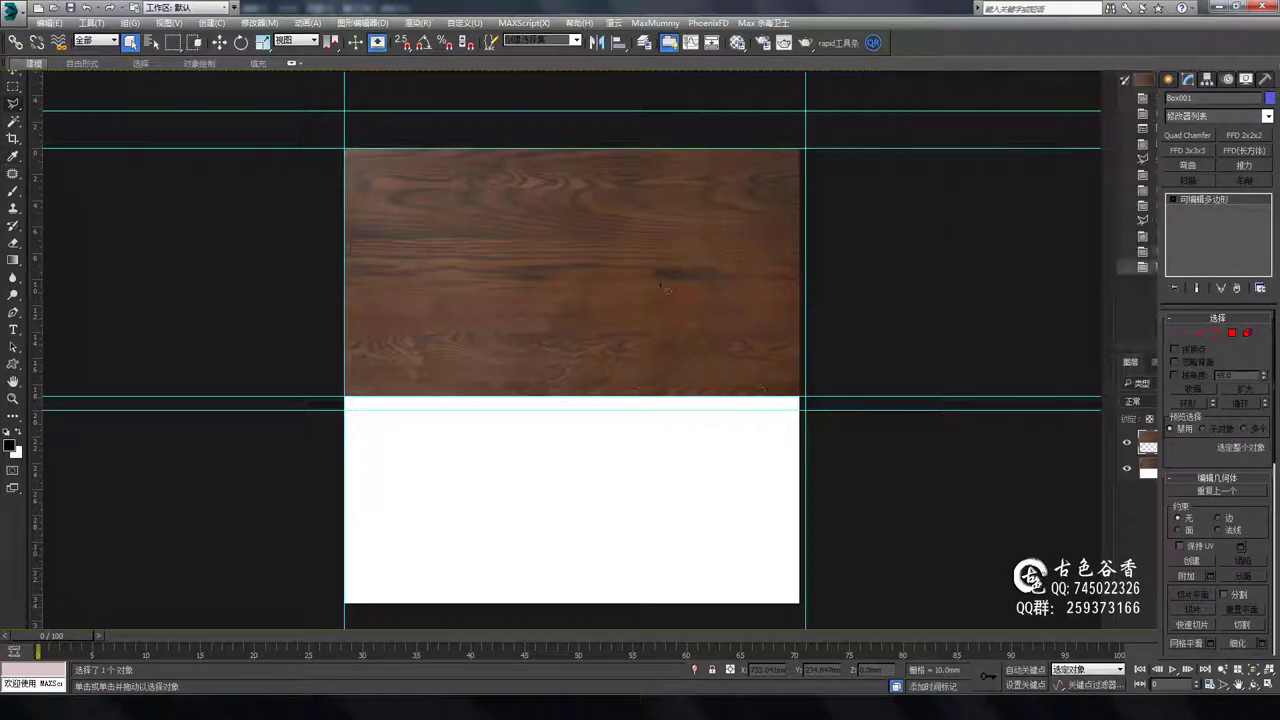
# Duplicate the wood layer in Soft Light and move another copy over the white lower area.
pyautogui.hotkey('ctrl', 'j')
pyautogui.hotkey('shift', 'alt', 'f')
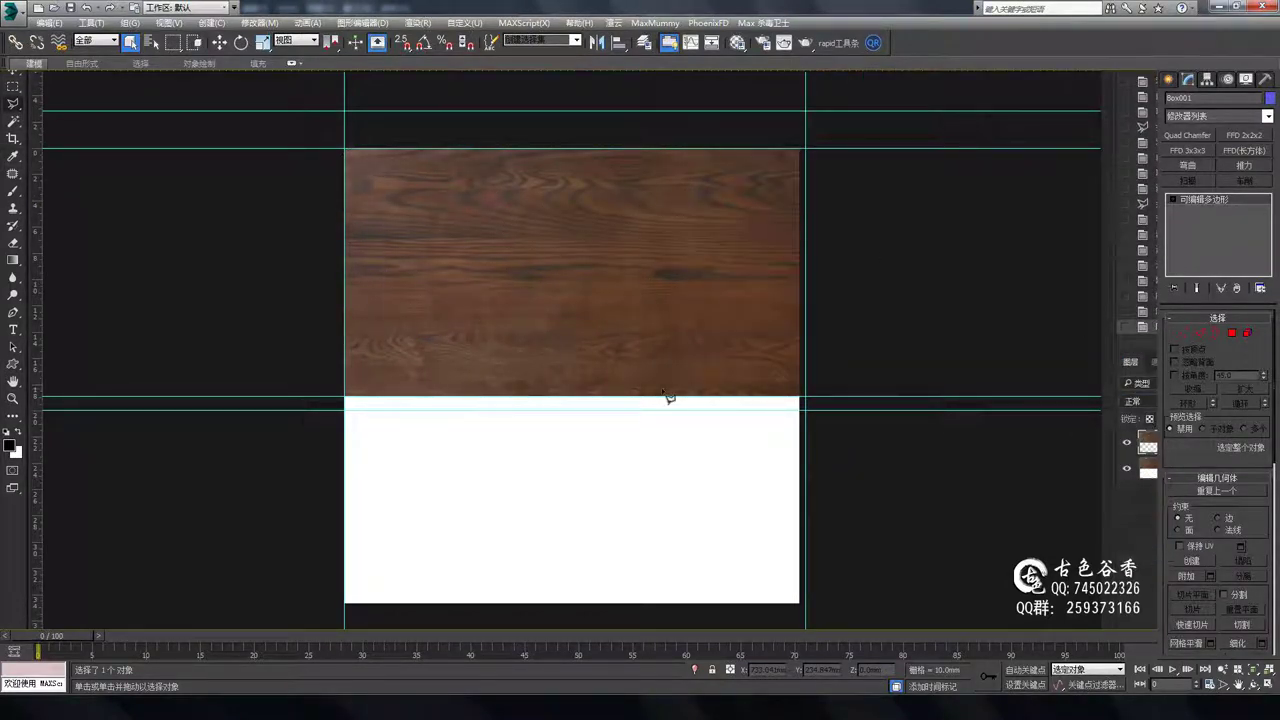
pyautogui.hotkey('ctrl', 'j')
pyautogui.moveTo(669, 397); pyautogui.dragTo(651, 408)
# Clear the guides and fit the whole square wood image in view.
pyautogui.click(307, 22)
pyautogui.click(380, 363)
pyautogui.hotkey('ctrl', '+')
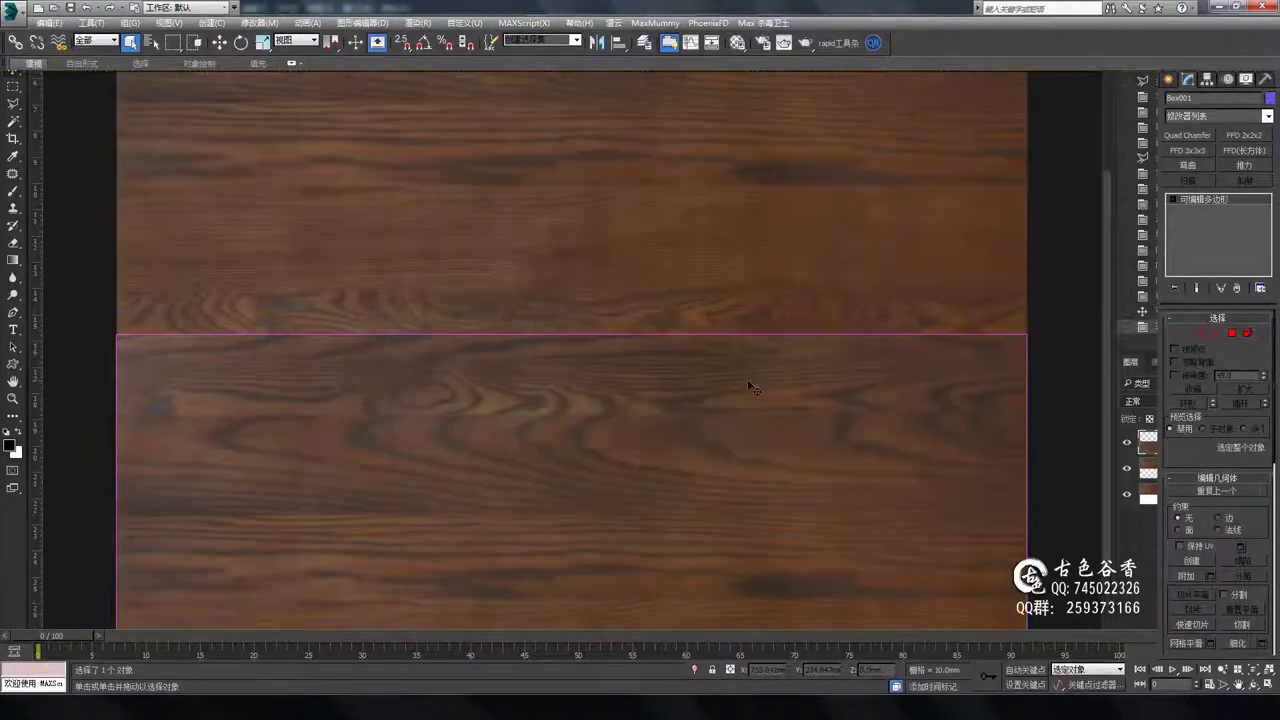
pyautogui.hotkey('ctrl', '0')
# Apply the Wrap Around Offset filter, blend in Soft Light, merge layers, and offset again.
pyautogui.hotkey('ctrl', 'alt', 'f')
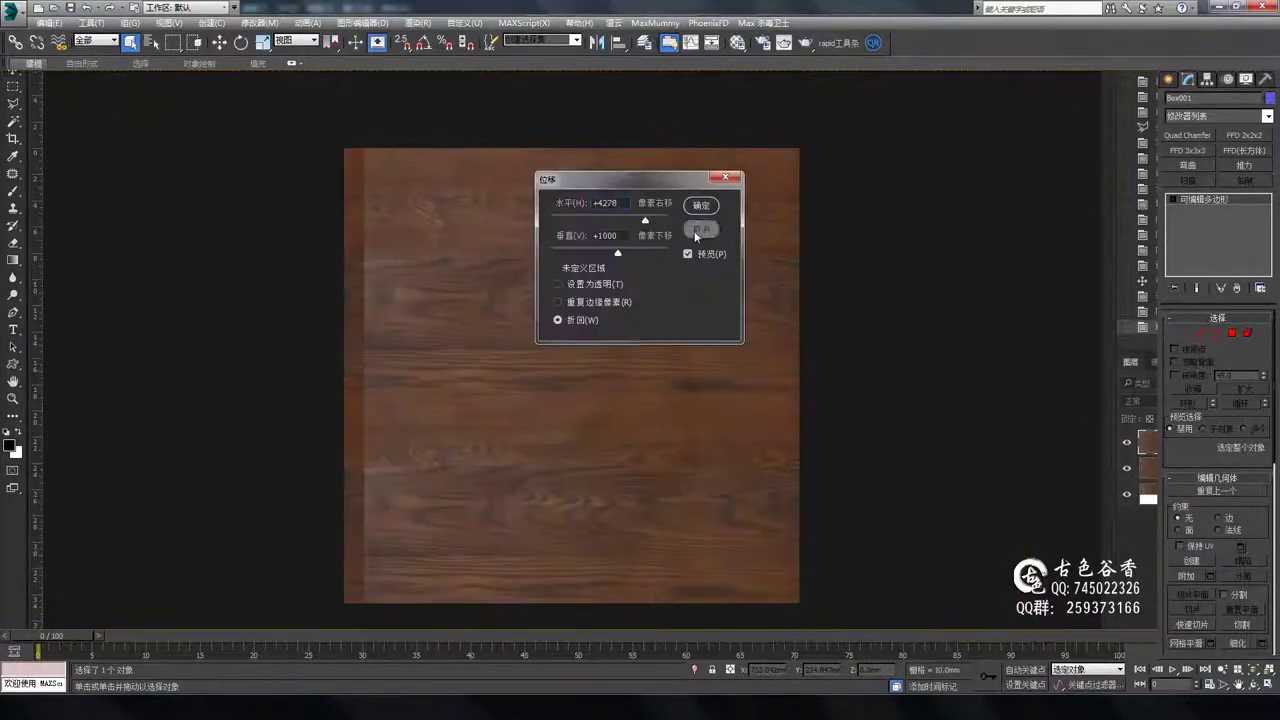
pyautogui.click(700, 230)
pyautogui.hotkey('shift', 'alt', 'f')
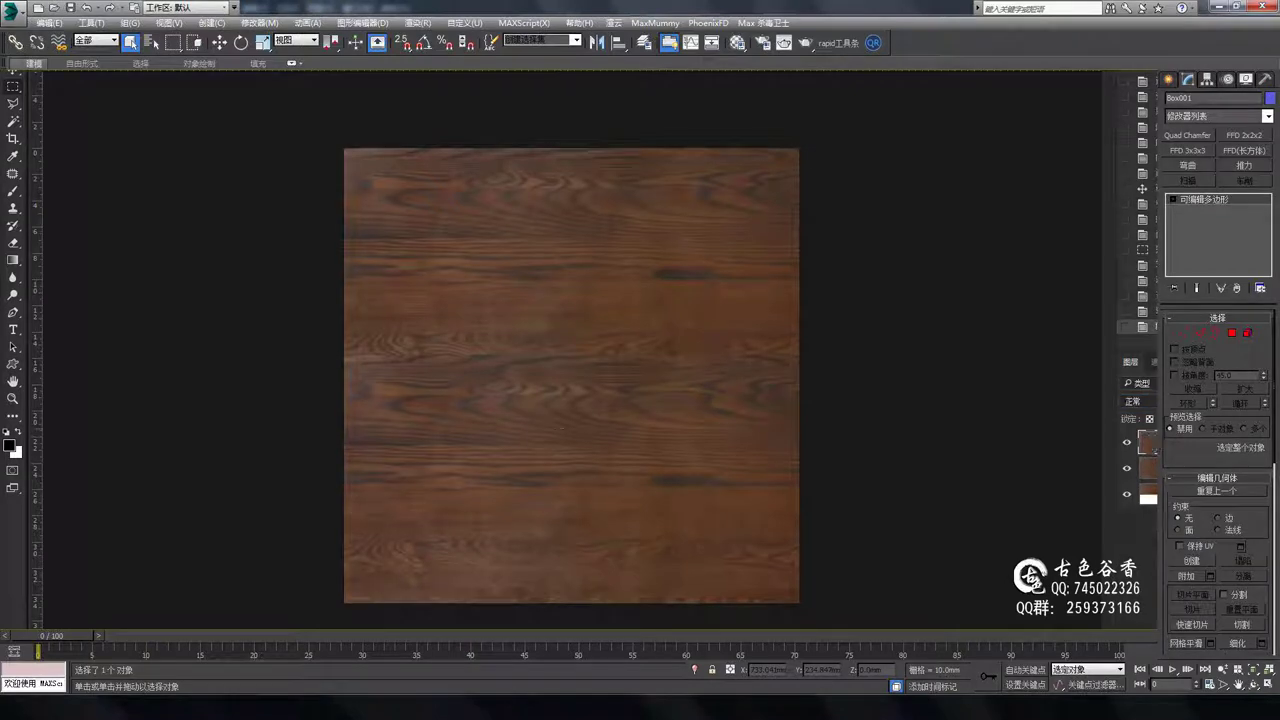
pyautogui.hotkey('ctrl', 'e')
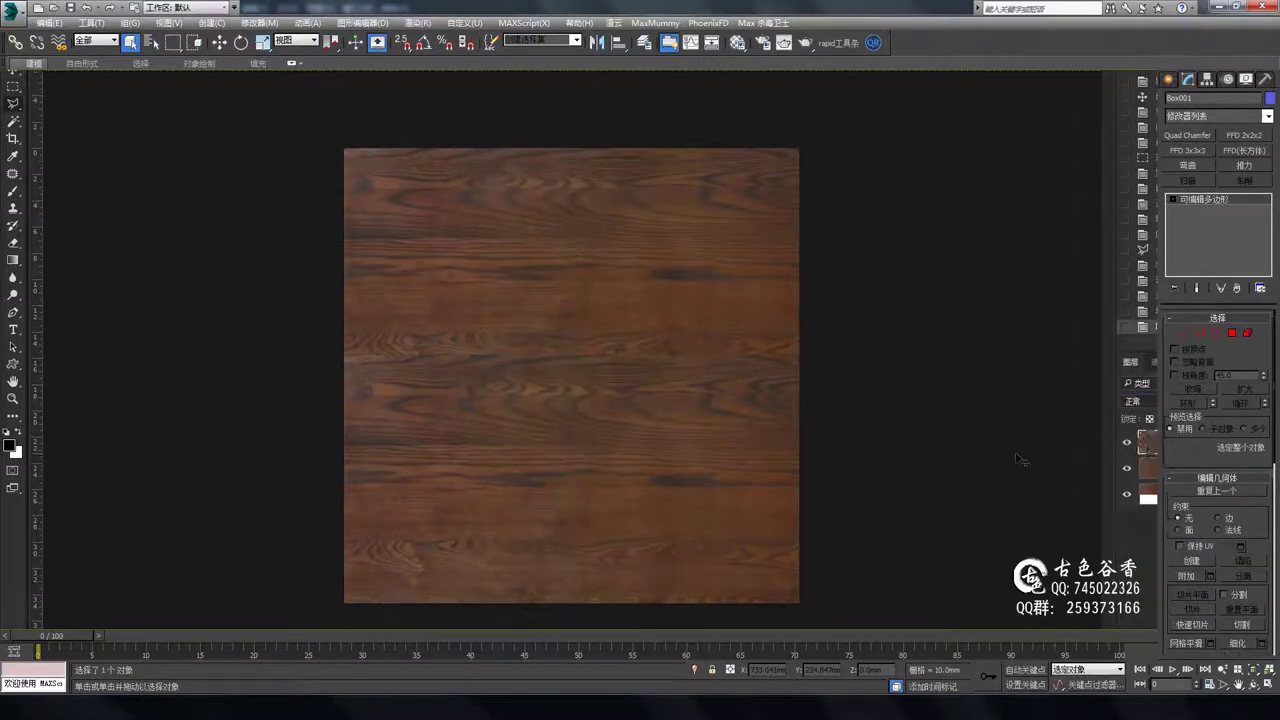
pyautogui.click(255, 62)
pyautogui.click(441, 321)
pyautogui.click(700, 230)
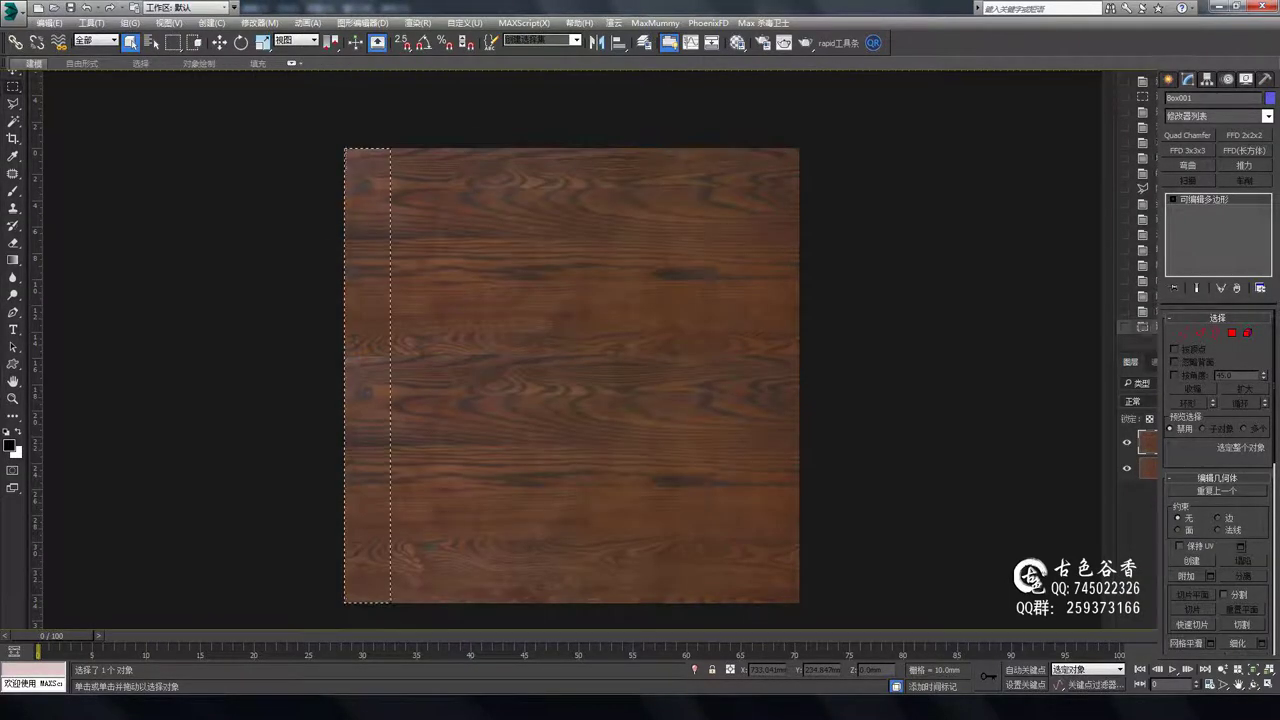
# Duplicate the layer and offset it horizontally to expose the seam, keeping Normal blending.
pyautogui.hotkey('ctrl', 'j')
pyautogui.hotkey('shift', 'alt', 'm')
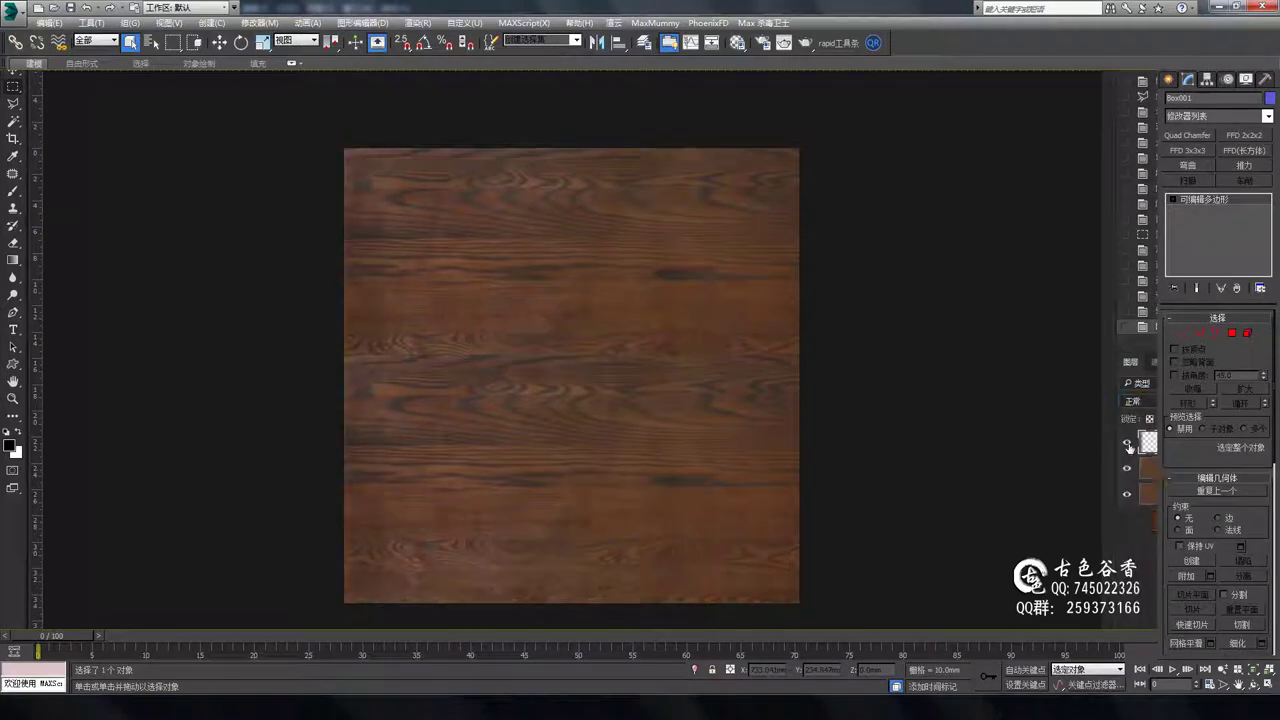
pyautogui.click(499, 325)
pyautogui.moveTo(640, 179); pyautogui.dragTo(862, 132)
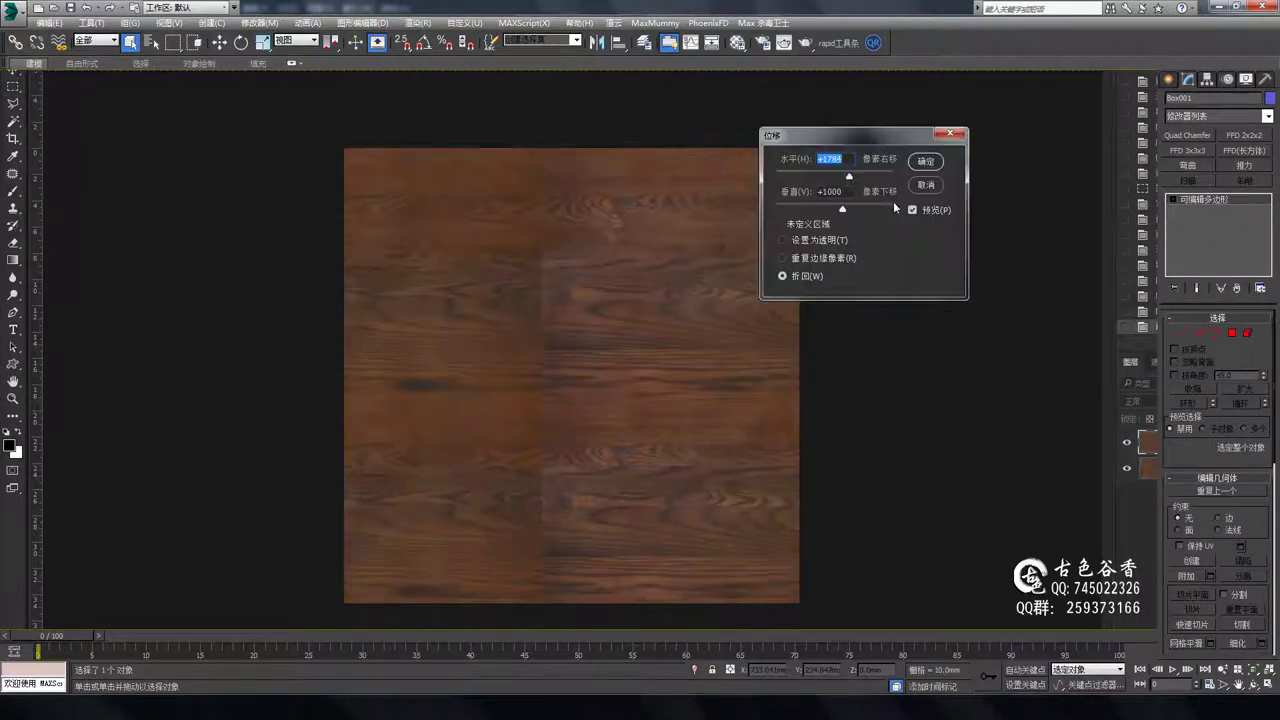
pyautogui.click(923, 160)
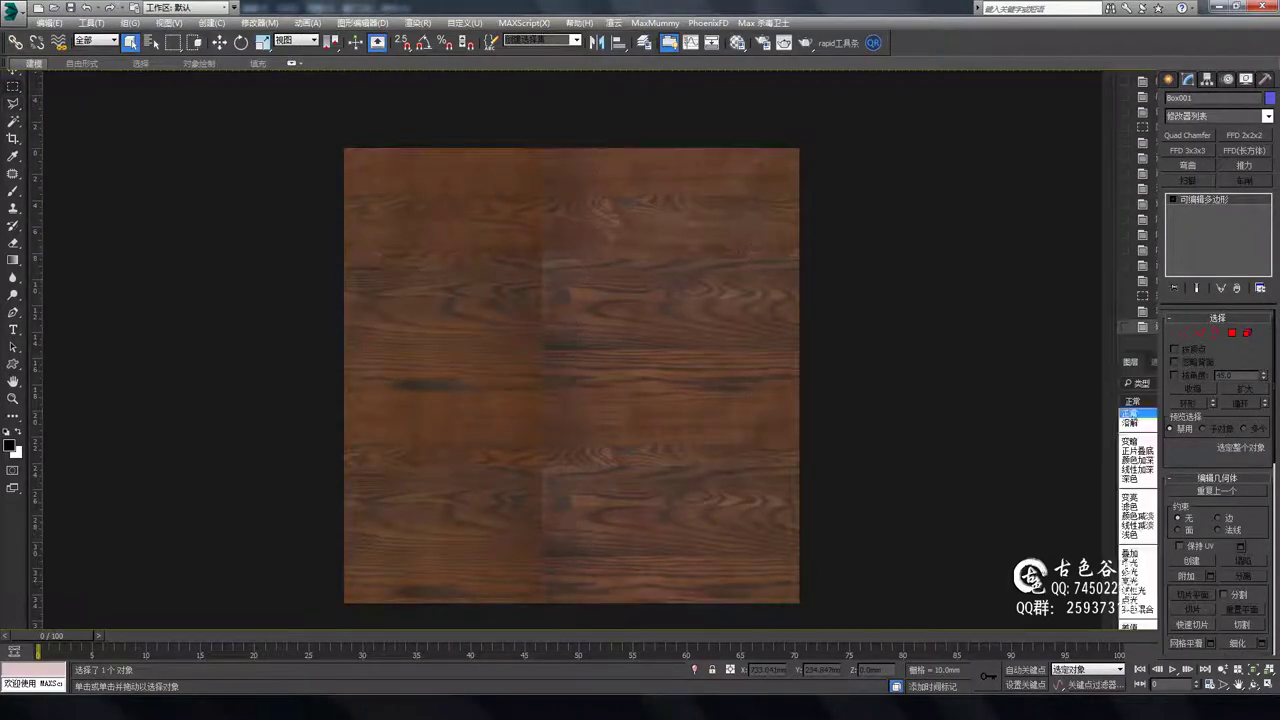
pyautogui.click(1132, 413)
# Pick the clone-stamp tool to paint out the seams.
pyautogui.keyDown('alt'); pyautogui.scroll(1, 582, 383); pyautogui.keyUp('alt')
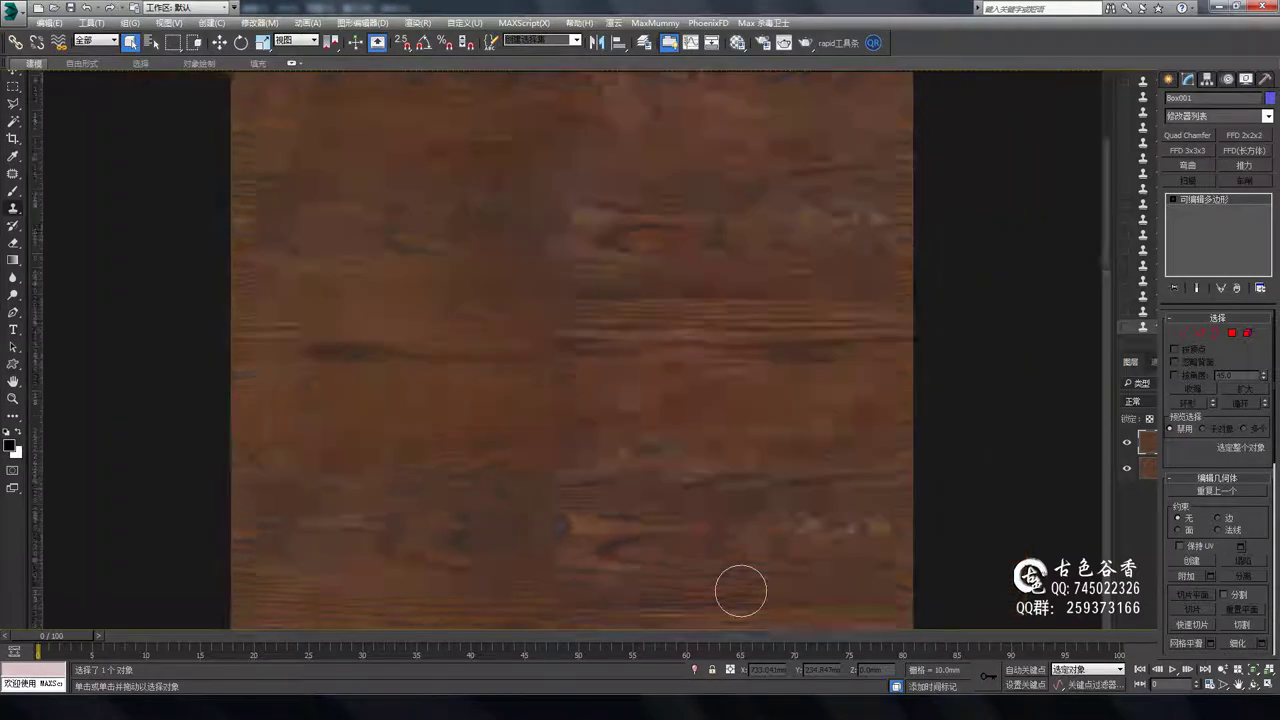
pyautogui.scroll(-3, 526, 363)
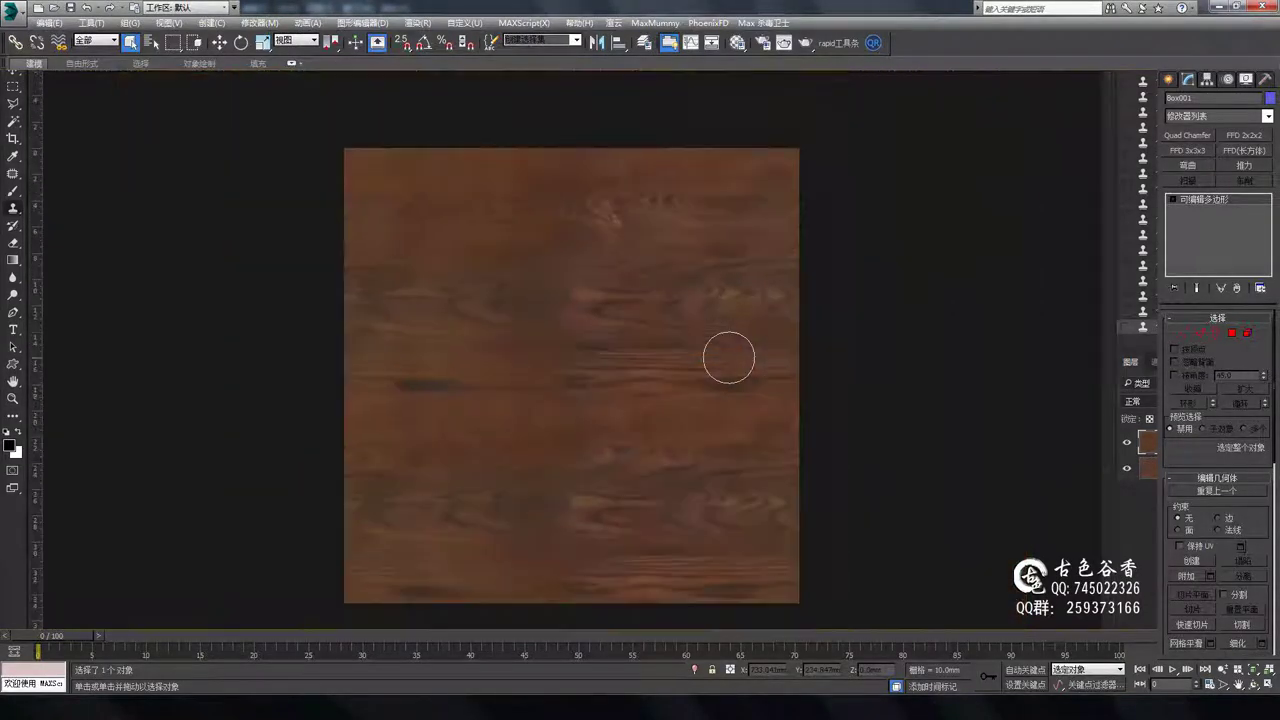
pyautogui.scroll(2, 728, 357)
pyautogui.click(14, 296)
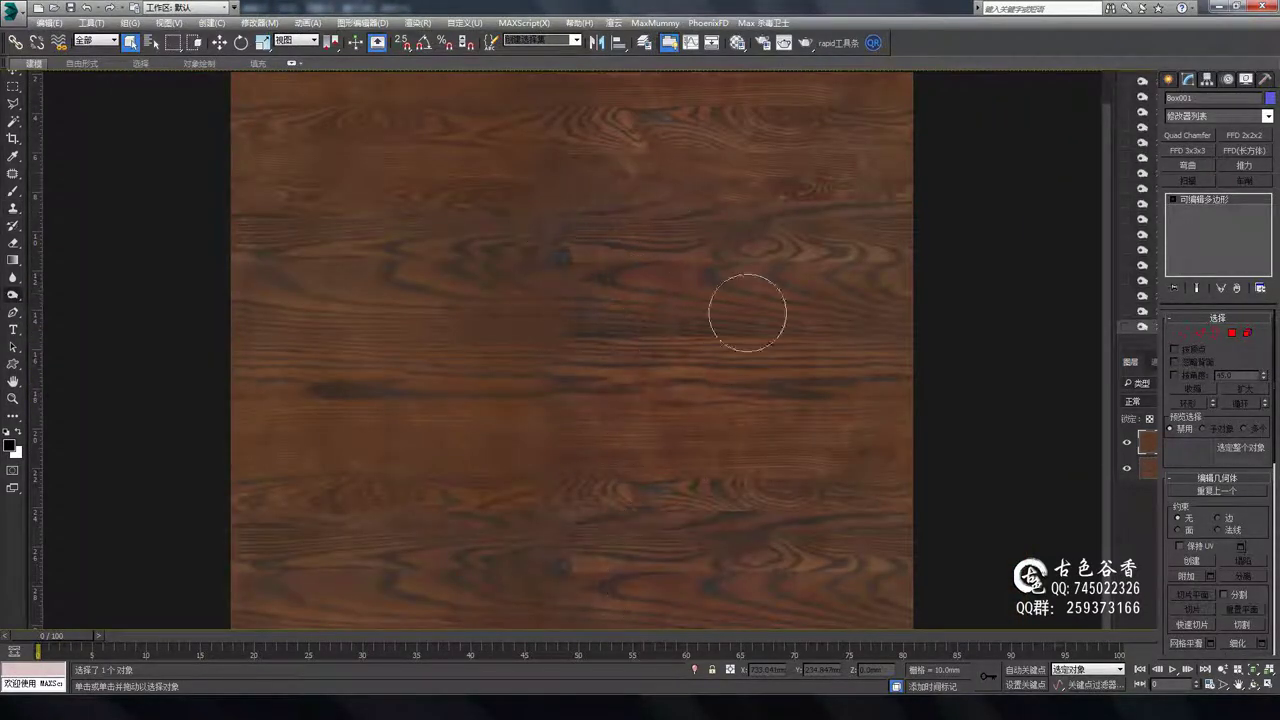
pyautogui.scroll(-3, 700, 440)
# Save the seamless wood texture as 木纹01 in the reference folder.
pyautogui.scroll(2, 749, 480)
pyautogui.hotkey('ctrl', 'o')
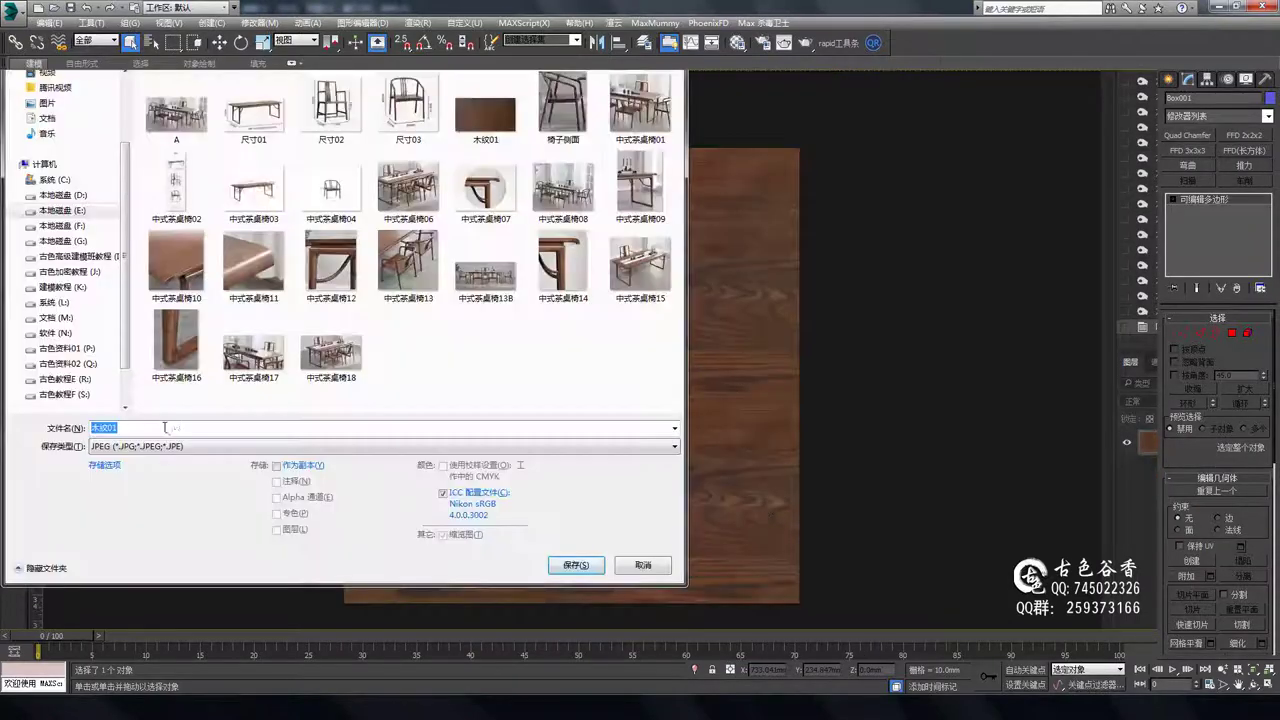
pyautogui.press('Escape')
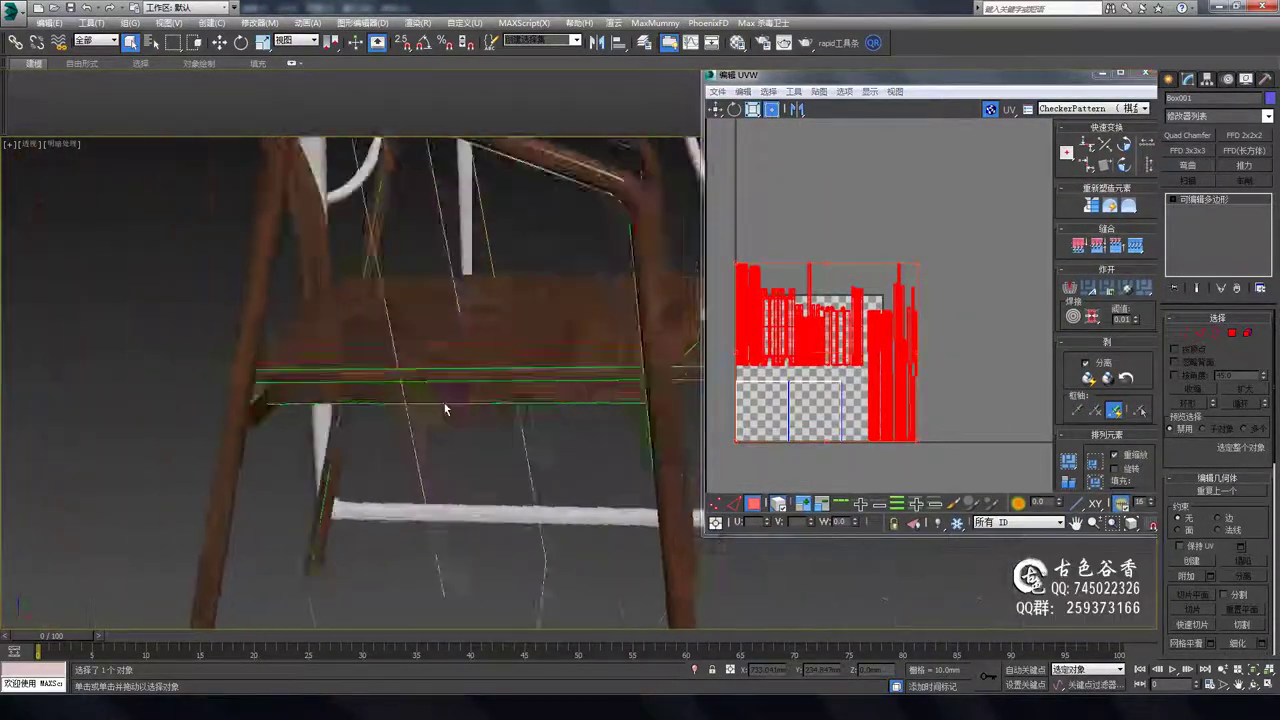
# Stretch the red UV islands wider over the 木纹01 wood texture in the UVW editor.
pyautogui.moveTo(934, 243); pyautogui.dragTo(950, 264)
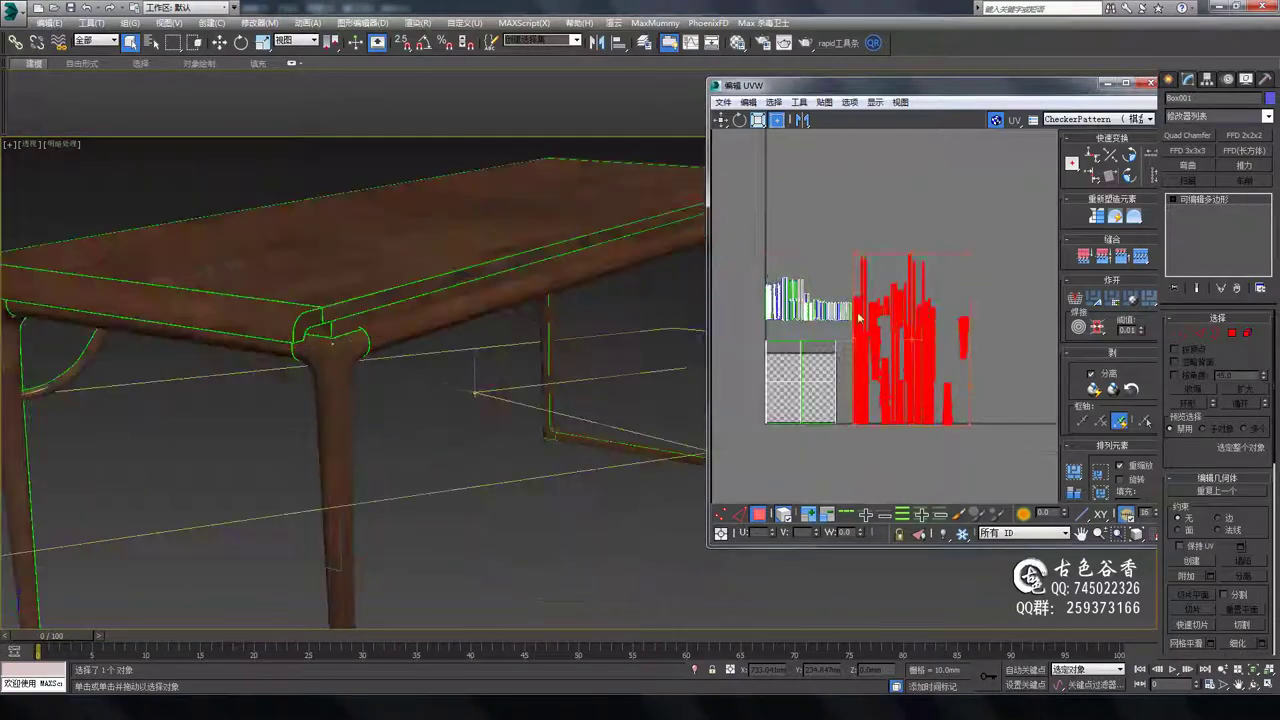
pyautogui.moveTo(880, 372); pyautogui.dragTo(820, 370, button='middle')
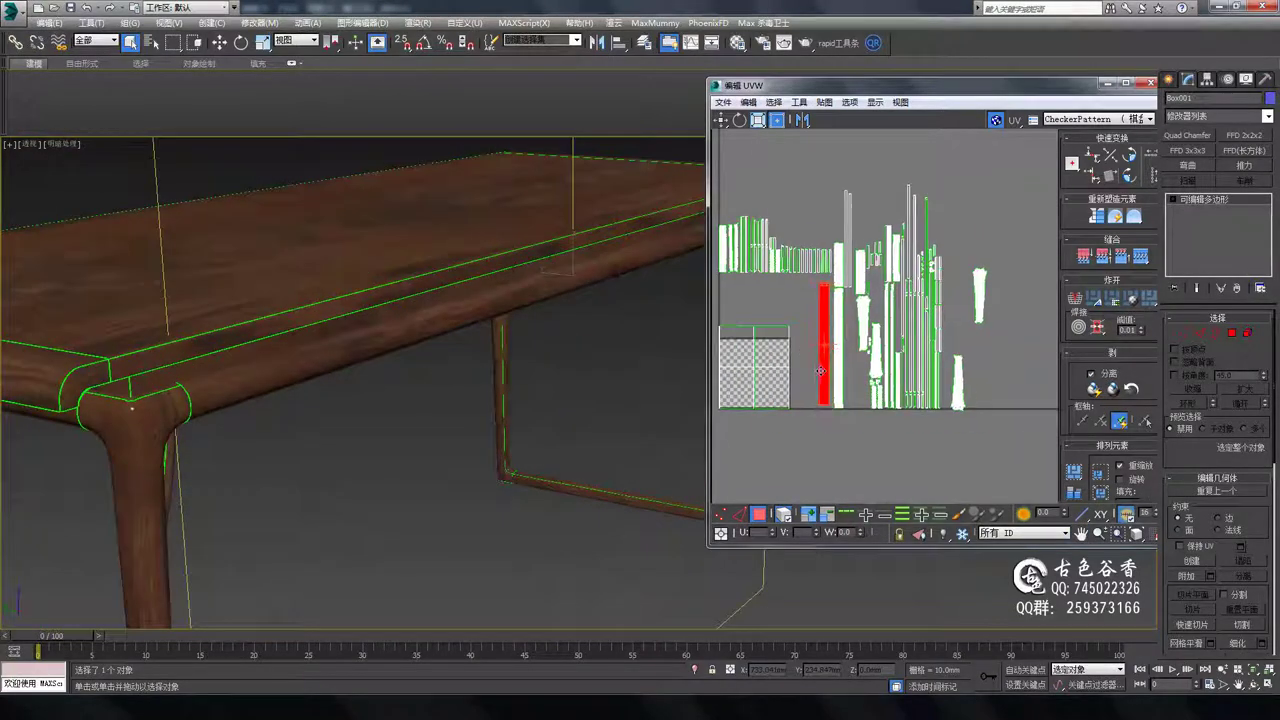